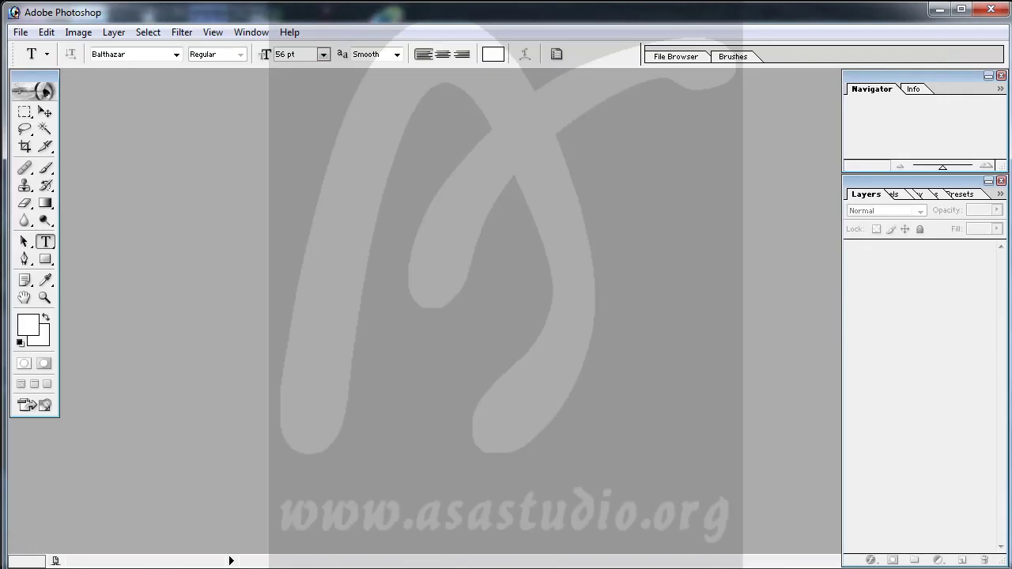
# Create a new 300 by 300 pixel RGB document at 72 pixels/inch with white contents, and enlarge its window around the canvas.
pyautogui.click(21, 33)
pyautogui.click(31, 49)
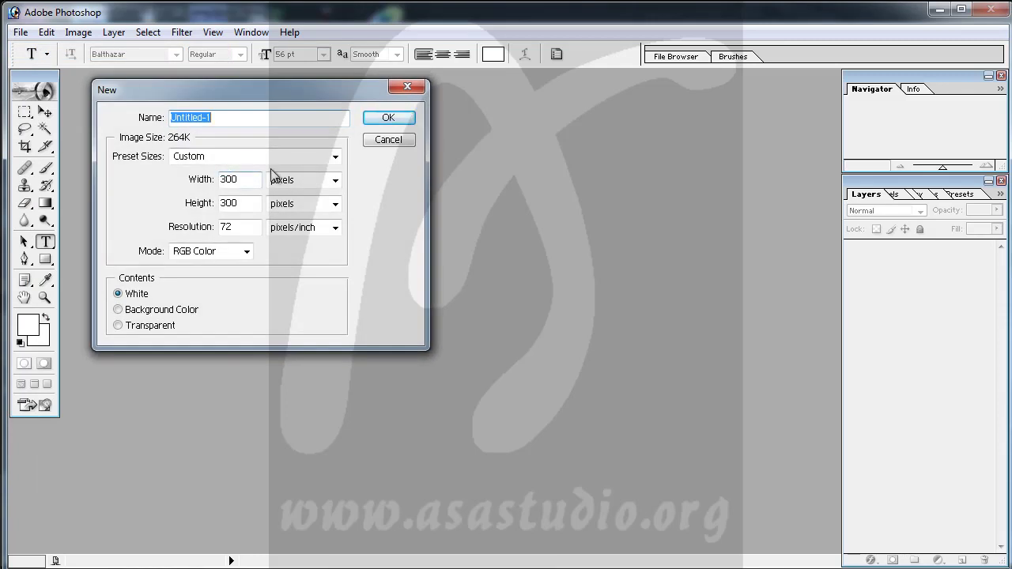
pyautogui.click(386, 119)
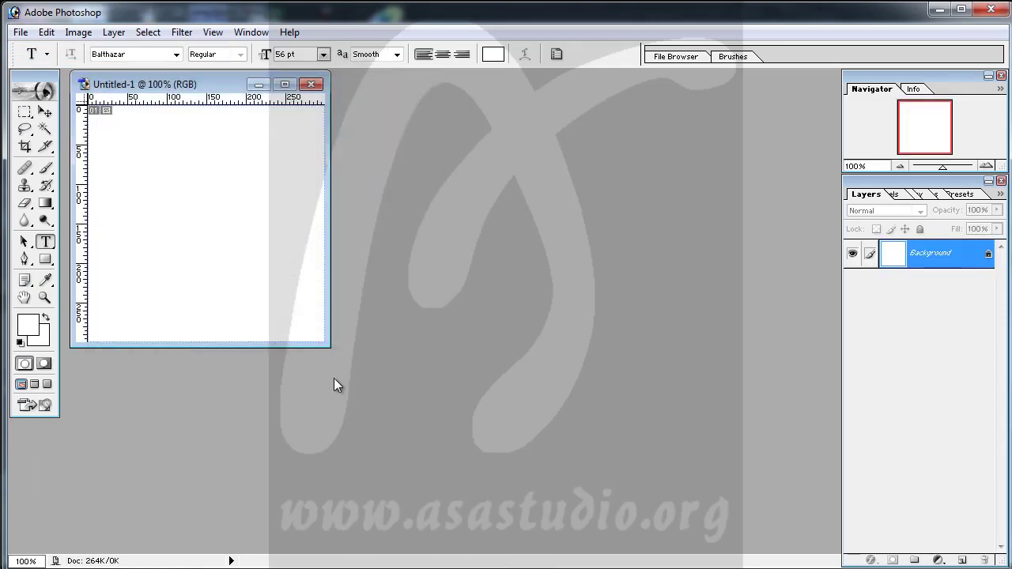
pyautogui.moveTo(327, 345); pyautogui.dragTo(441, 474)
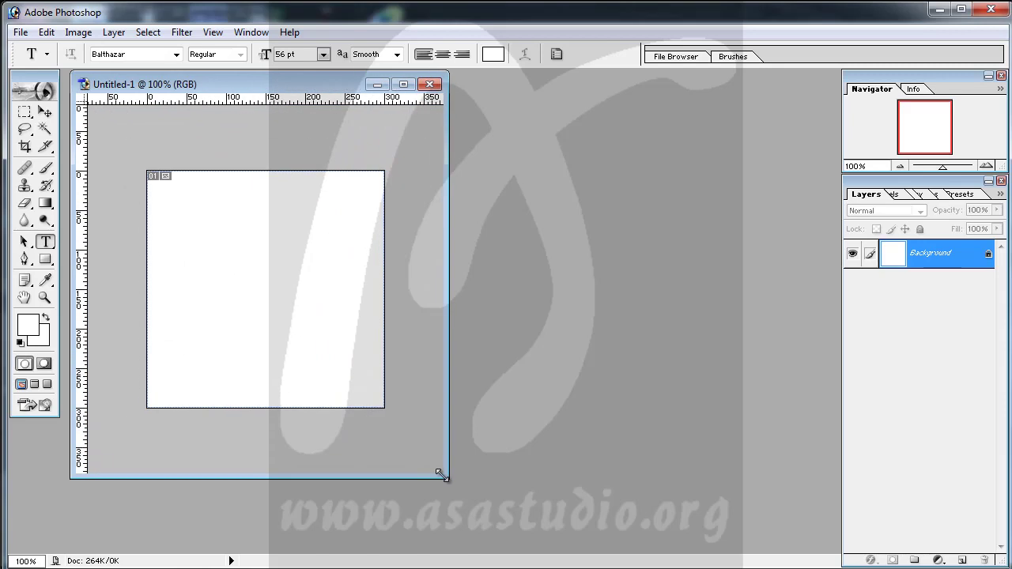
# Convert the background into the regular layer Layer 0, clear its whole white fill to transparency, and deselect.
pyautogui.doubleClick(895, 259)
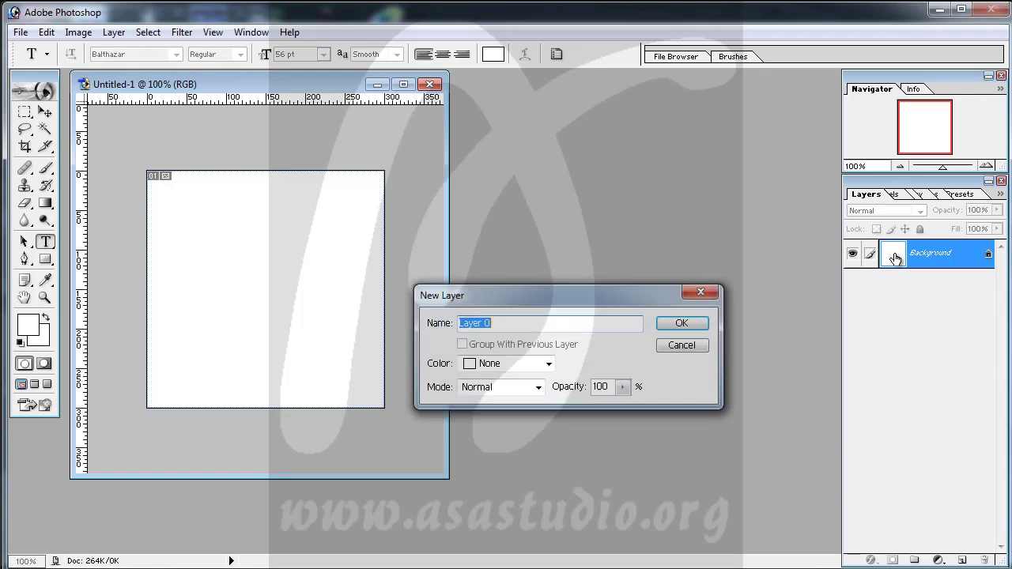
pyautogui.click(681, 323)
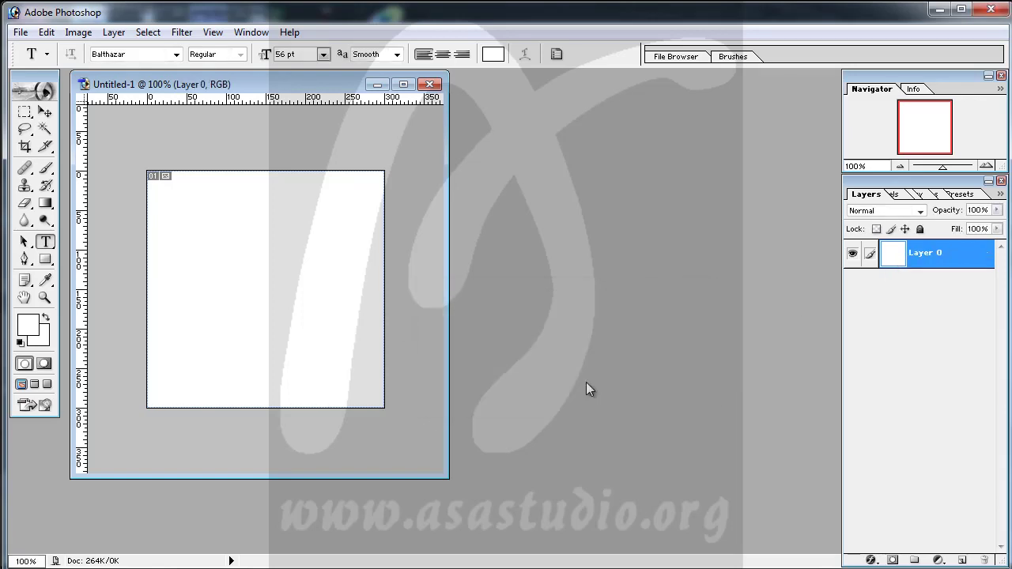
pyautogui.click(25, 111)
pyautogui.moveTo(122, 145); pyautogui.dragTo(434, 442)
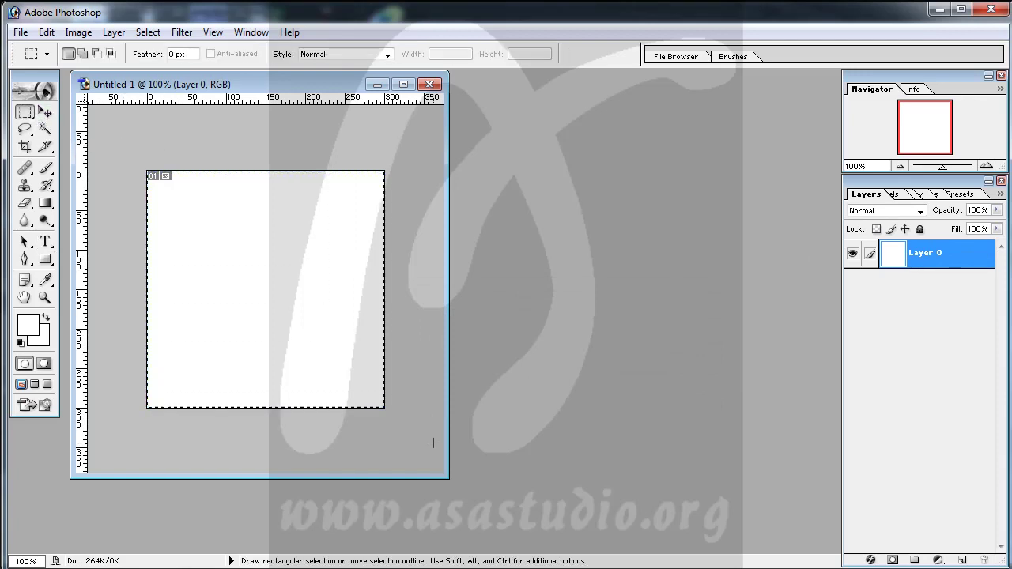
pyautogui.press('Delete')
pyautogui.hotkey('ctrl', 'd')
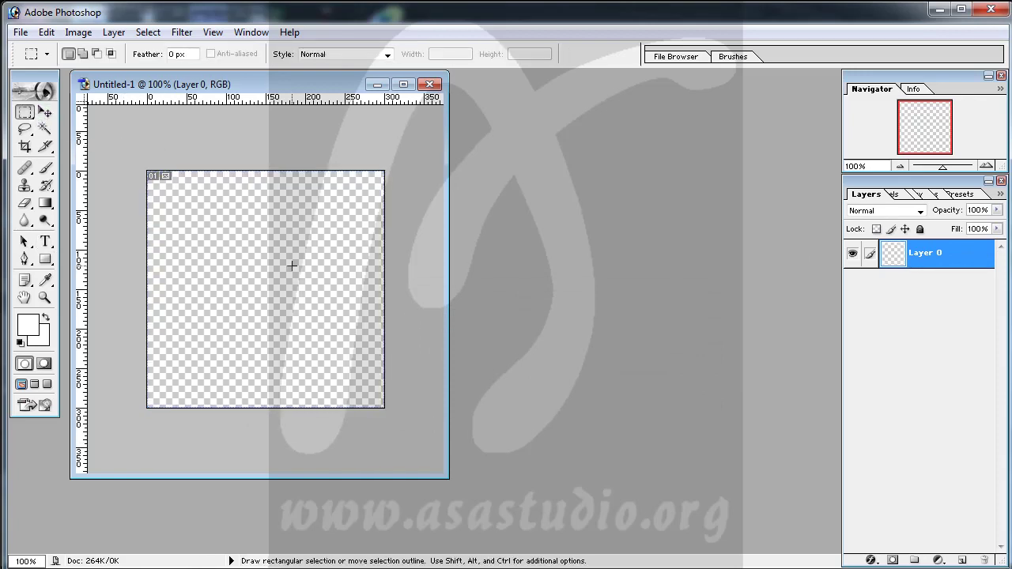
# Choose the Rounded Rectangle tool and set its corner radius to 10 px.
pyautogui.click(45, 260)
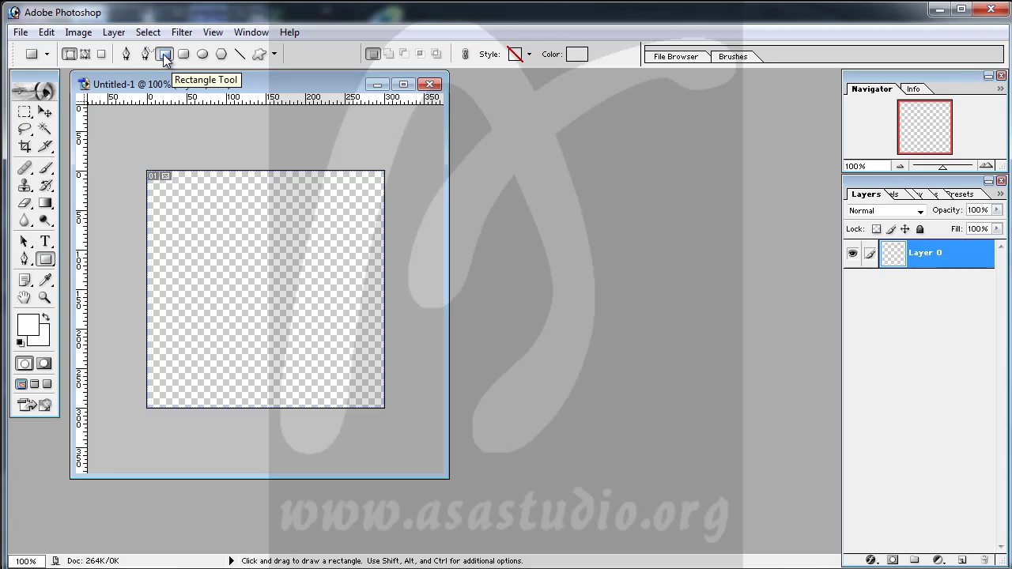
pyautogui.click(184, 55)
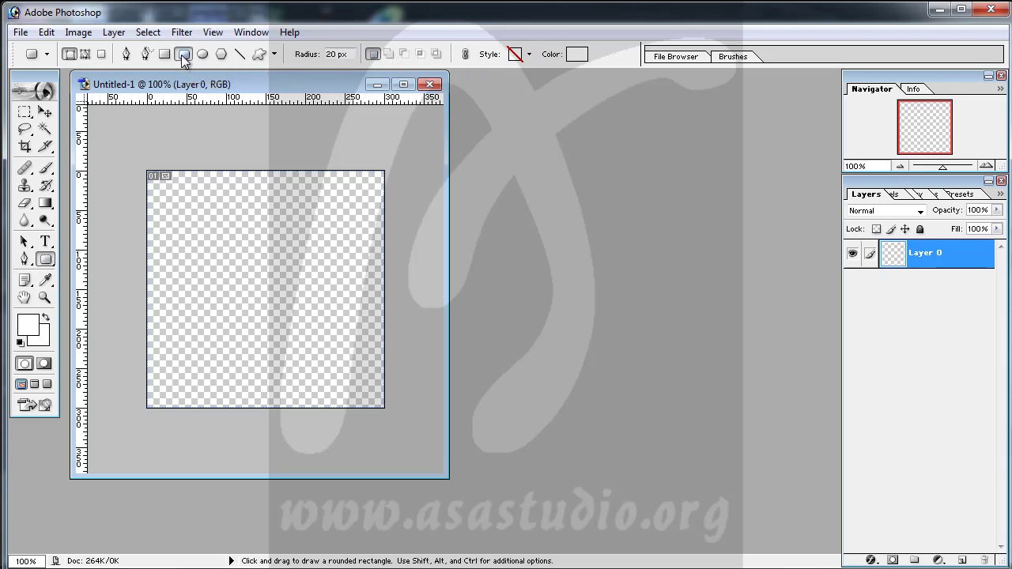
pyautogui.doubleClick(329, 55)
pyautogui.write('15')
# Add vertical and horizontal guides through the canvas centre and draw a rounded rectangle about 112 by 256 px around their crossing.
pyautogui.moveTo(81, 273); pyautogui.dragTo(265, 291)
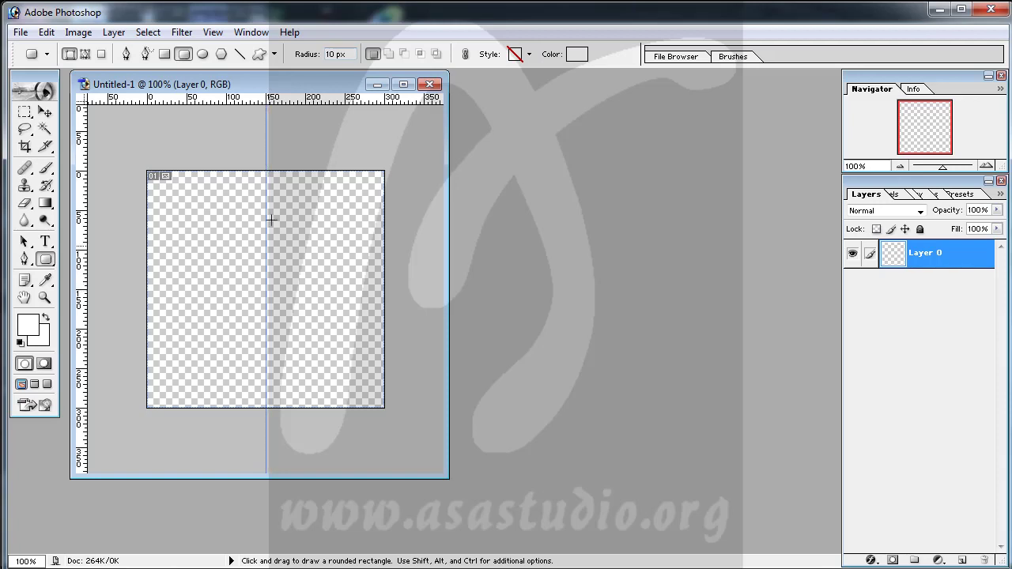
pyautogui.moveTo(276, 98); pyautogui.dragTo(294, 290)
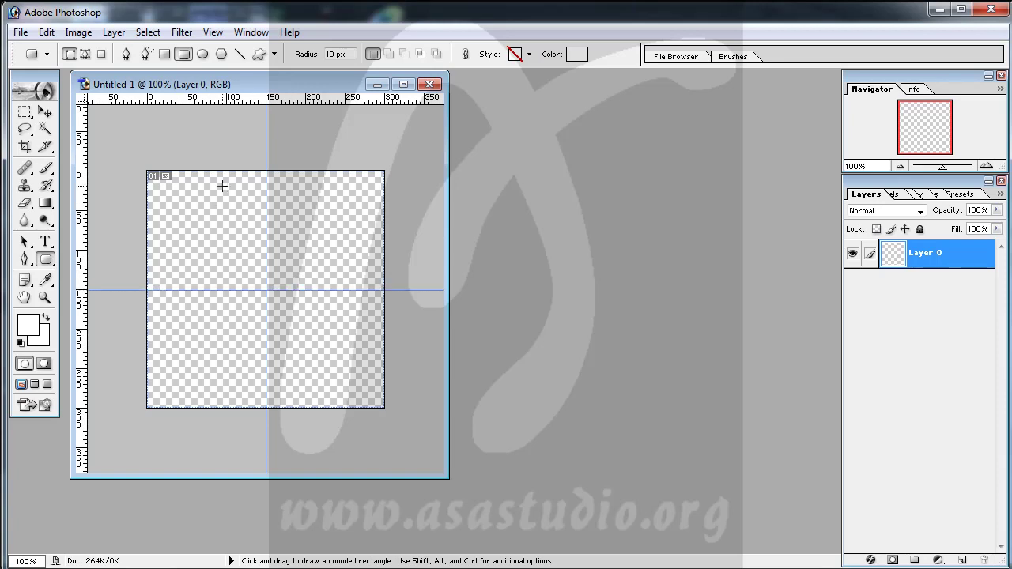
pyautogui.moveTo(221, 187); pyautogui.dragTo(310, 389)
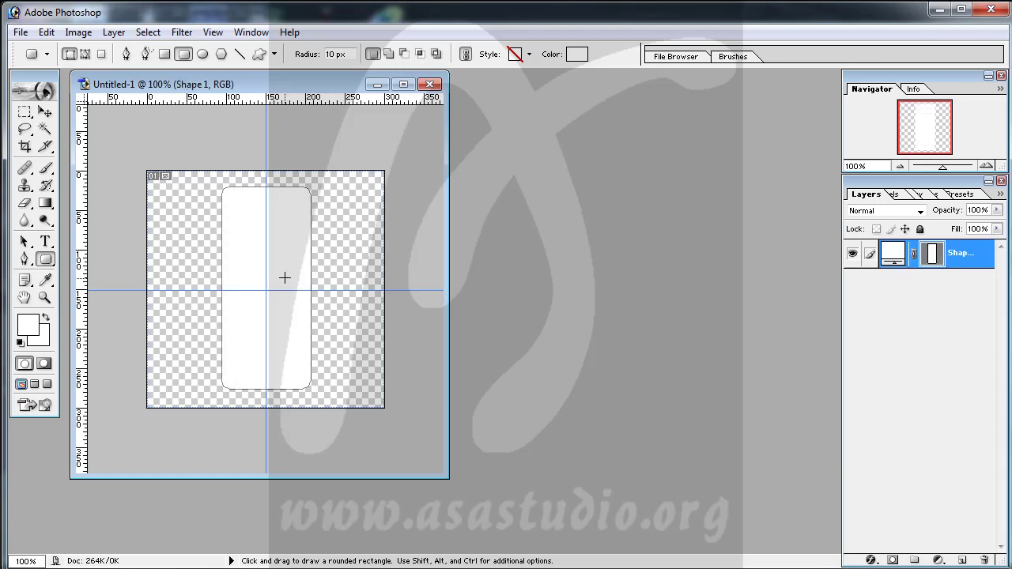
# Change the rounded rectangle's fill colour to blue 6C92FF.
pyautogui.doubleClick(894, 253)
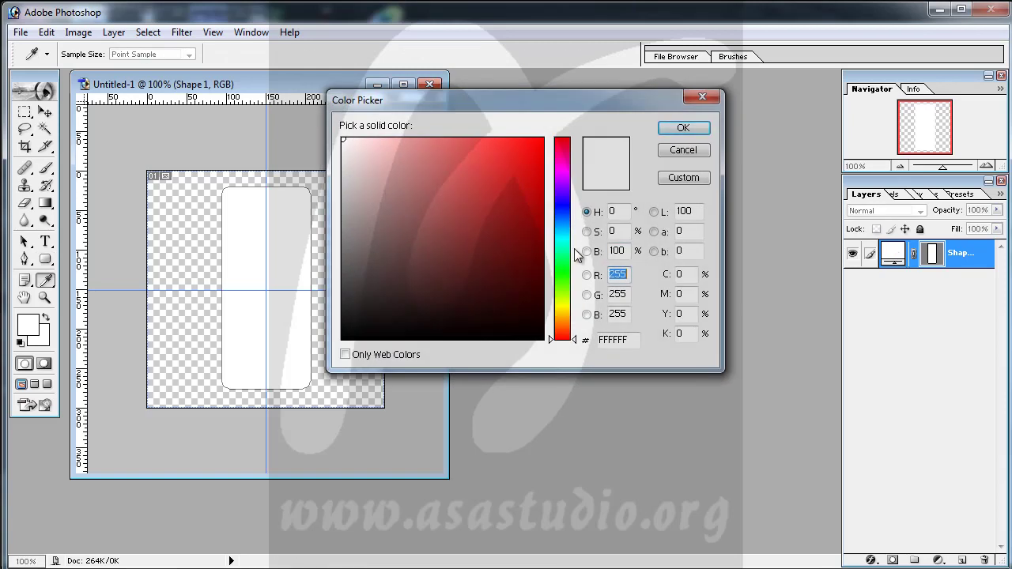
pyautogui.click(564, 219)
pyautogui.moveTo(563, 225); pyautogui.dragTo(565, 215)
pyautogui.moveTo(448, 147); pyautogui.dragTo(457, 133)
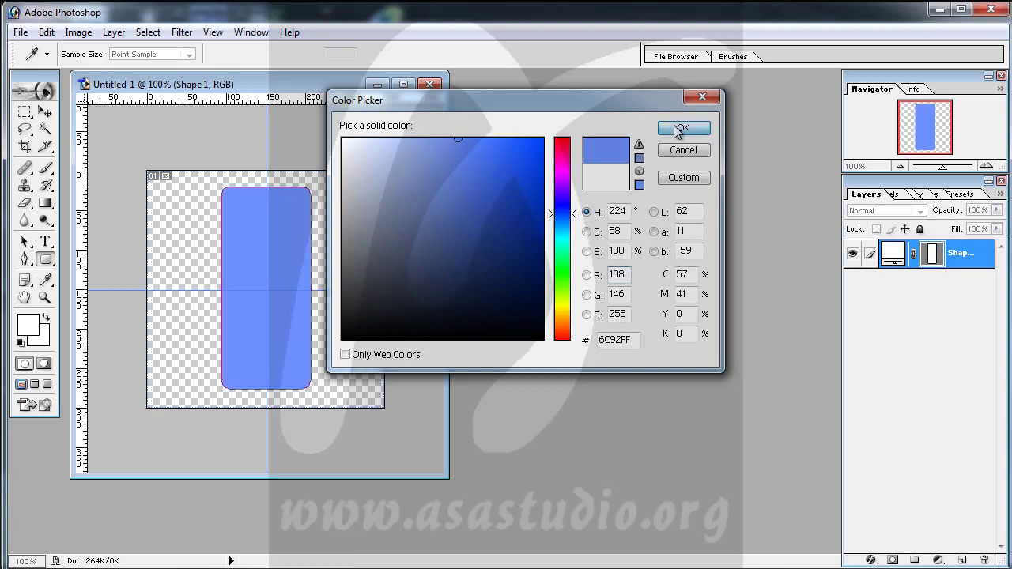
pyautogui.click(680, 128)
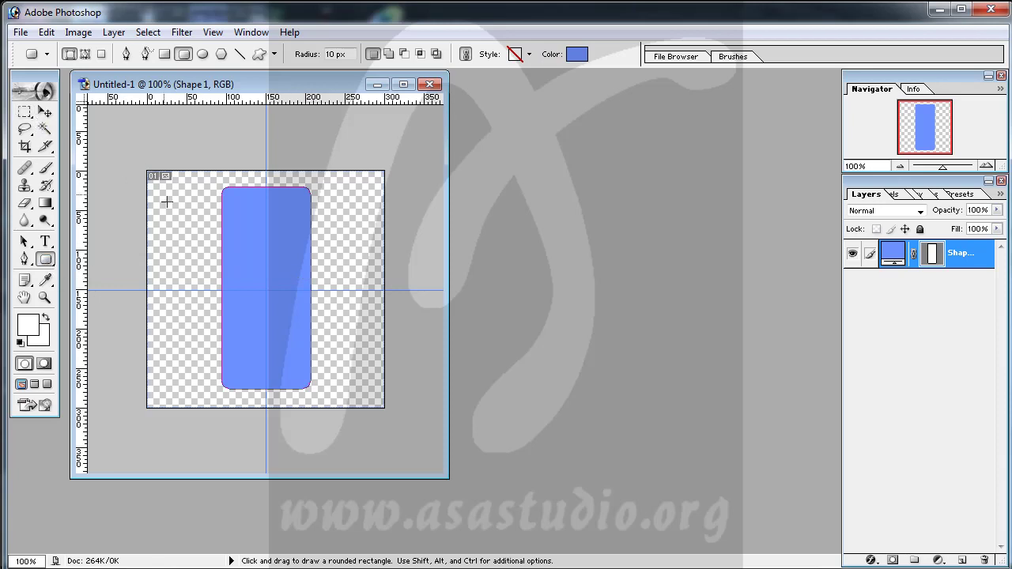
# Free-transform the blue rectangle to centre it on the guides at X 150 px, Y 151 px, and apply it.
pyautogui.click(26, 115)
pyautogui.rightClick(253, 234)
pyautogui.click(314, 358)
pyautogui.moveTo(280, 251); pyautogui.dragTo(281, 254)
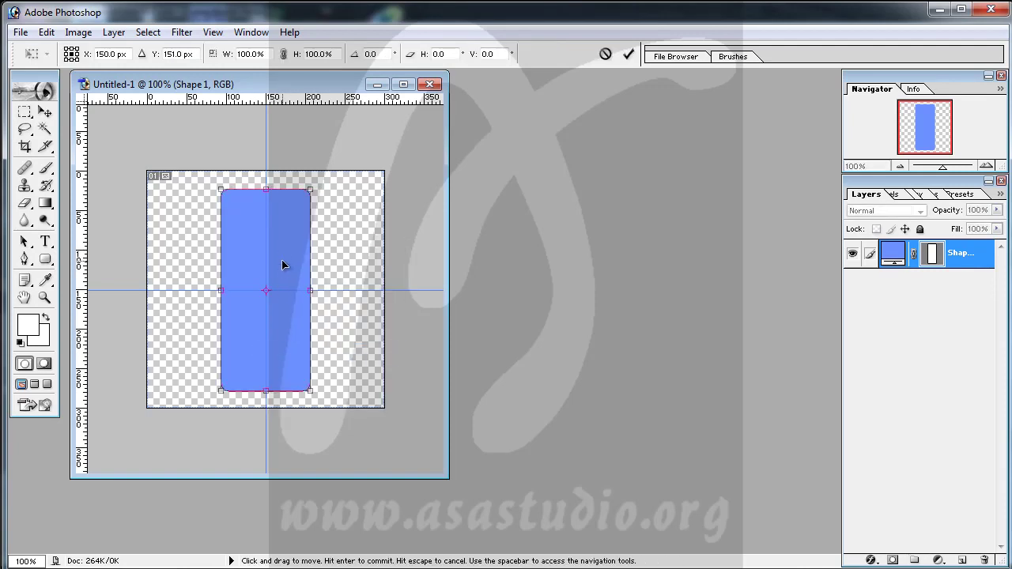
pyautogui.press('Return')
pyautogui.press('m')
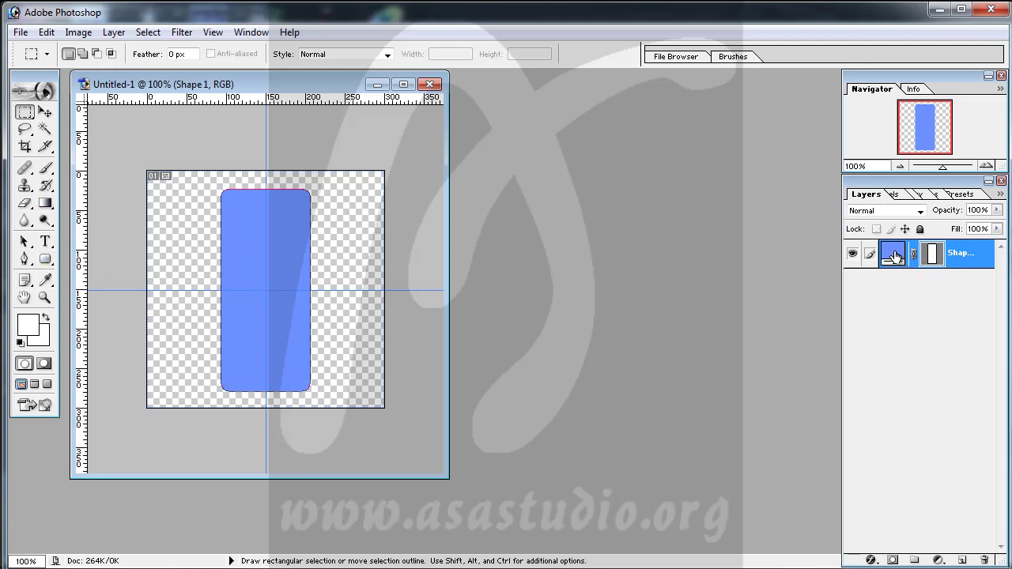
# Duplicate the rounded rectangle layer and scale the copy's path proportionally to 80.7%, centred on the original rectangle.
pyautogui.moveTo(894, 254); pyautogui.dragTo(964, 560)
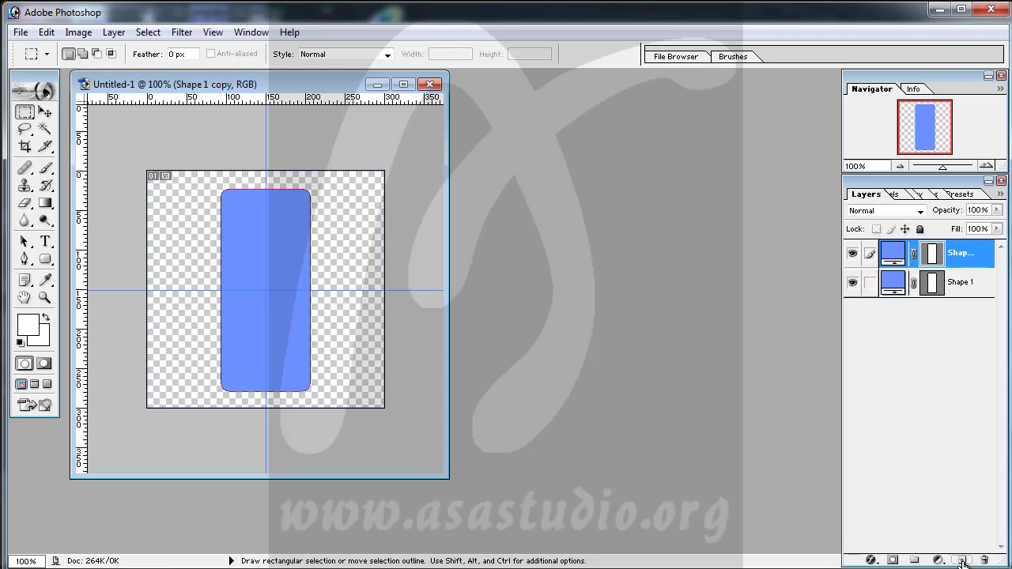
pyautogui.click(45, 261)
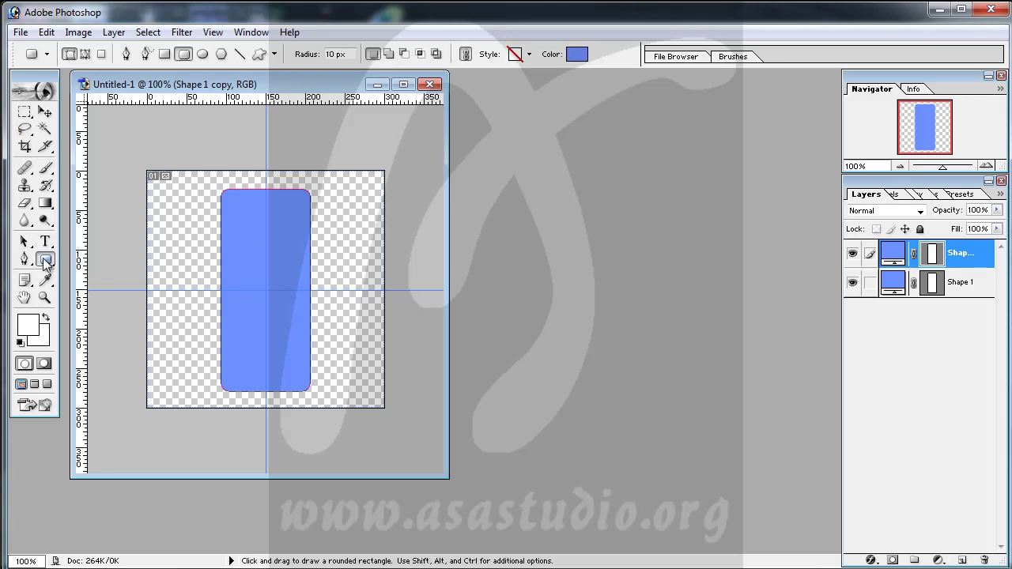
pyautogui.rightClick(247, 251)
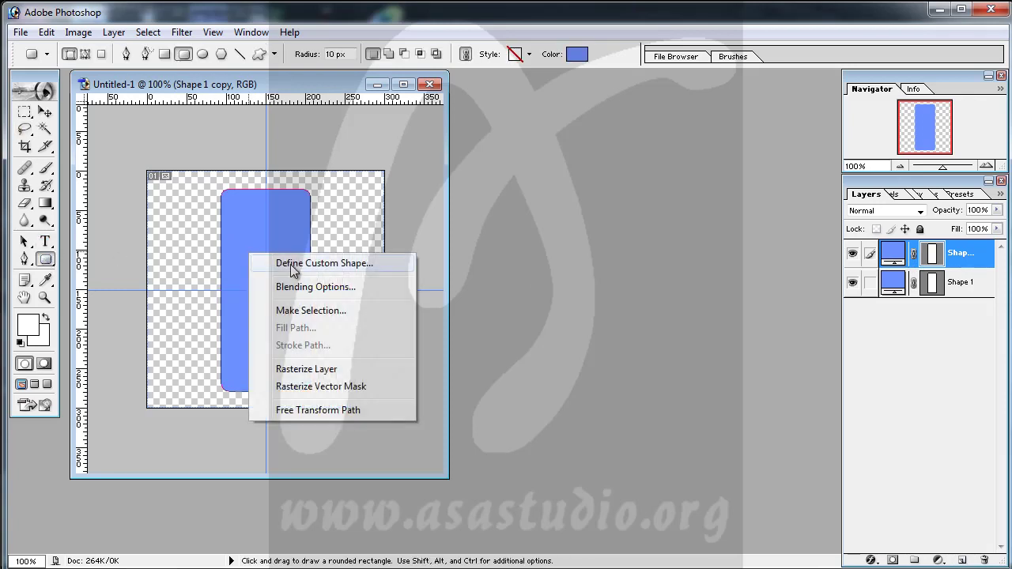
pyautogui.click(304, 412)
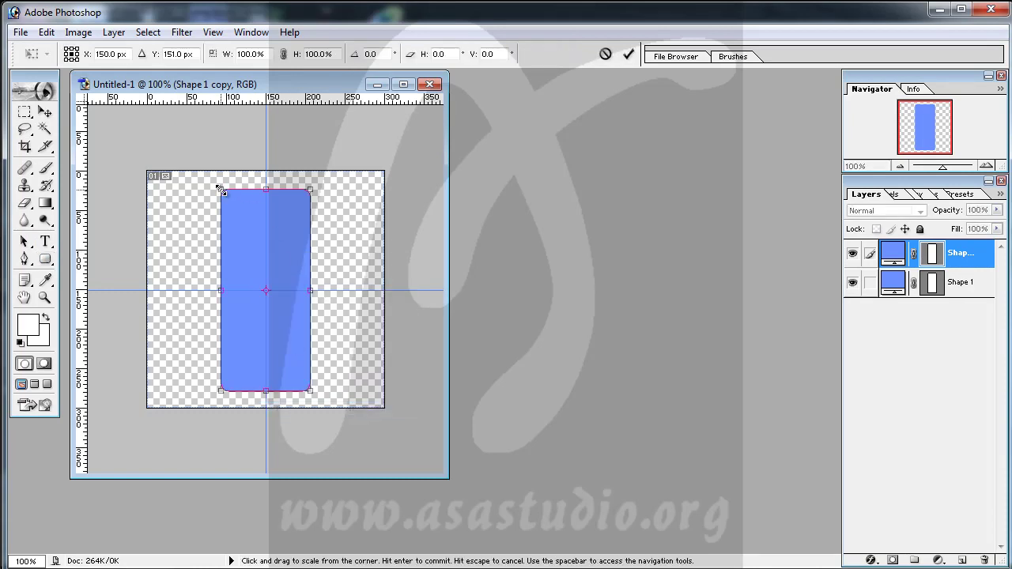
pyautogui.moveTo(222, 192); pyautogui.dragTo(227, 235)
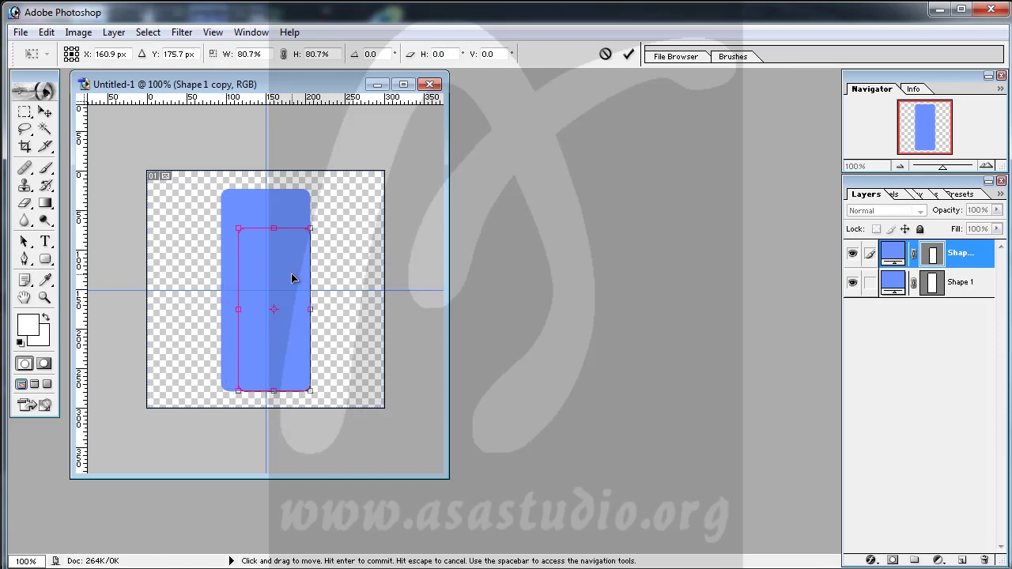
pyautogui.moveTo(291, 273); pyautogui.dragTo(282, 257)
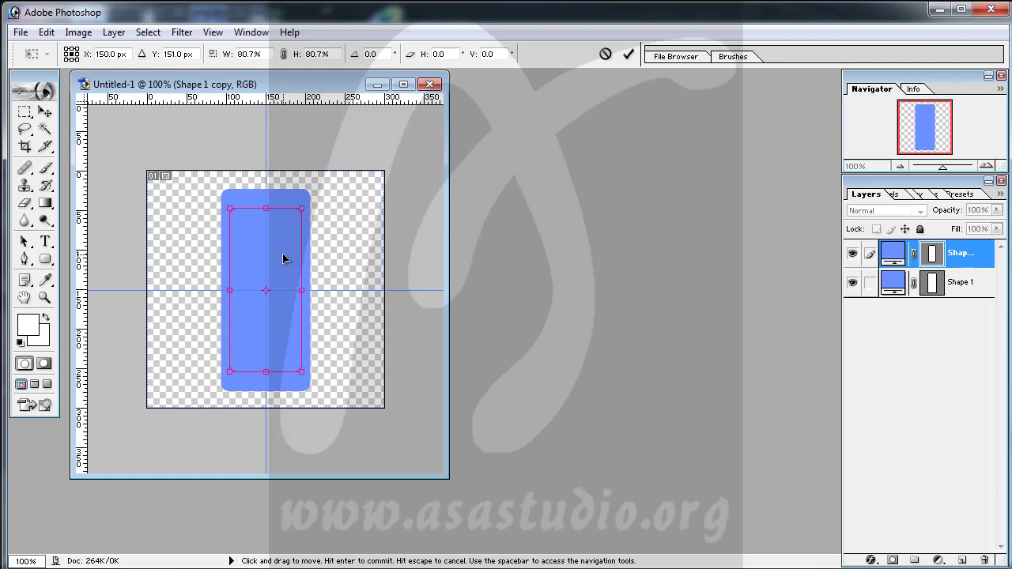
# Shorten the copy from its upper and lower edges to 57.6% height and apply the transform.
pyautogui.moveTo(266, 209); pyautogui.dragTo(266, 244)
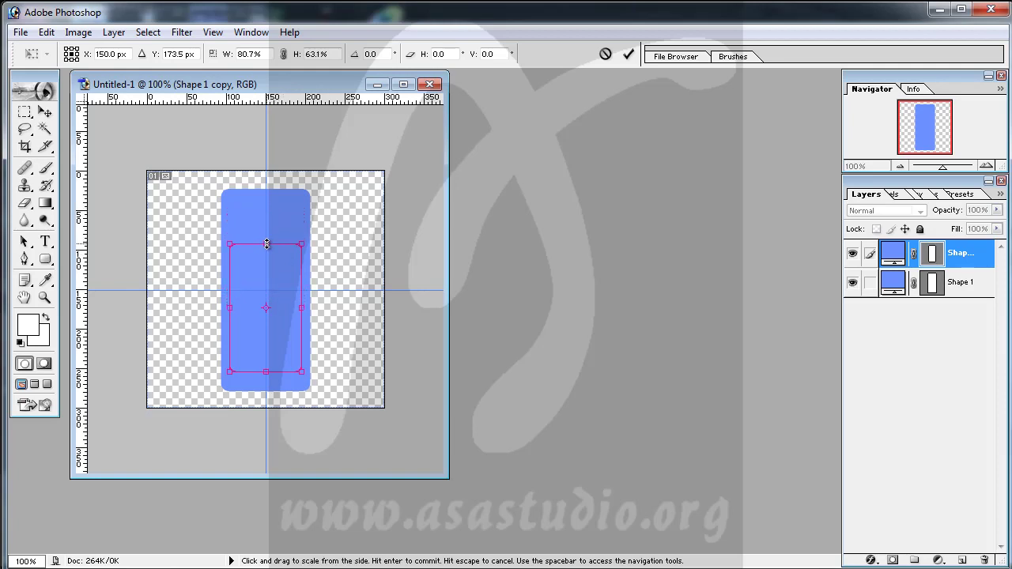
pyautogui.moveTo(269, 372); pyautogui.dragTo(268, 364)
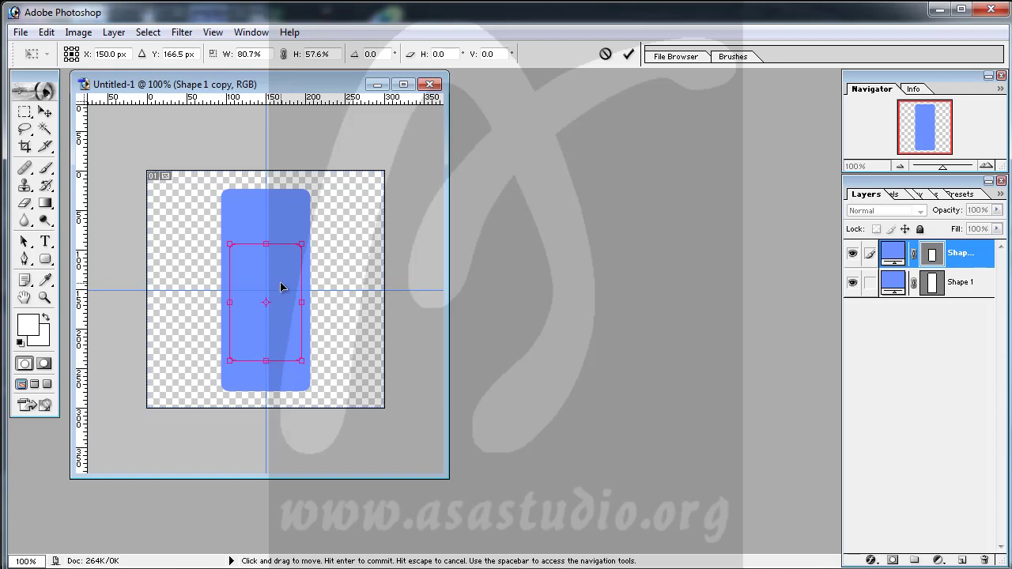
pyautogui.press('Return')
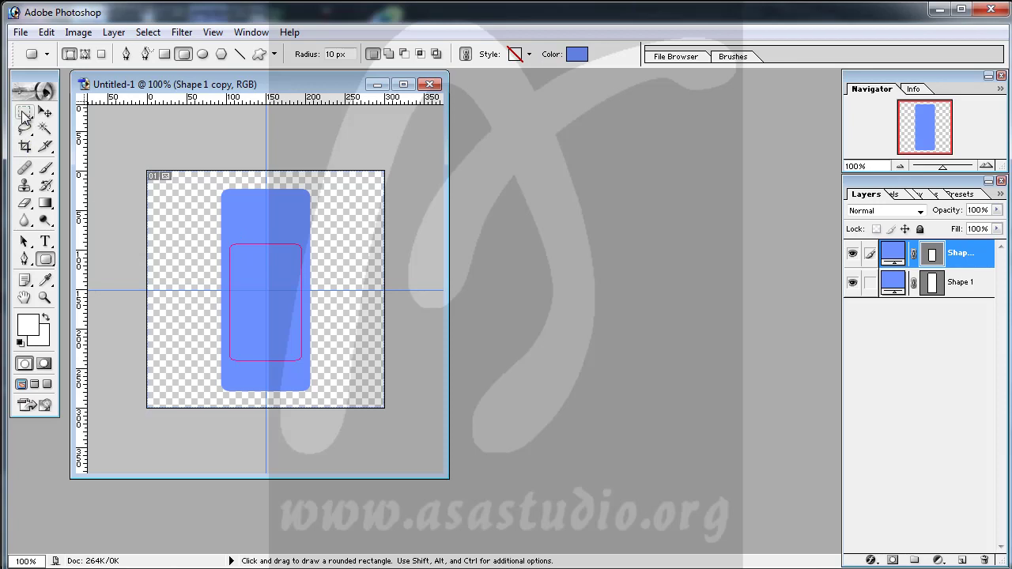
# Draw a polygonal lasso selection shaped as a trapezoid, from the inner rectangle's upper edge widening to the outer rectangle's sides.
pyautogui.click(25, 129)
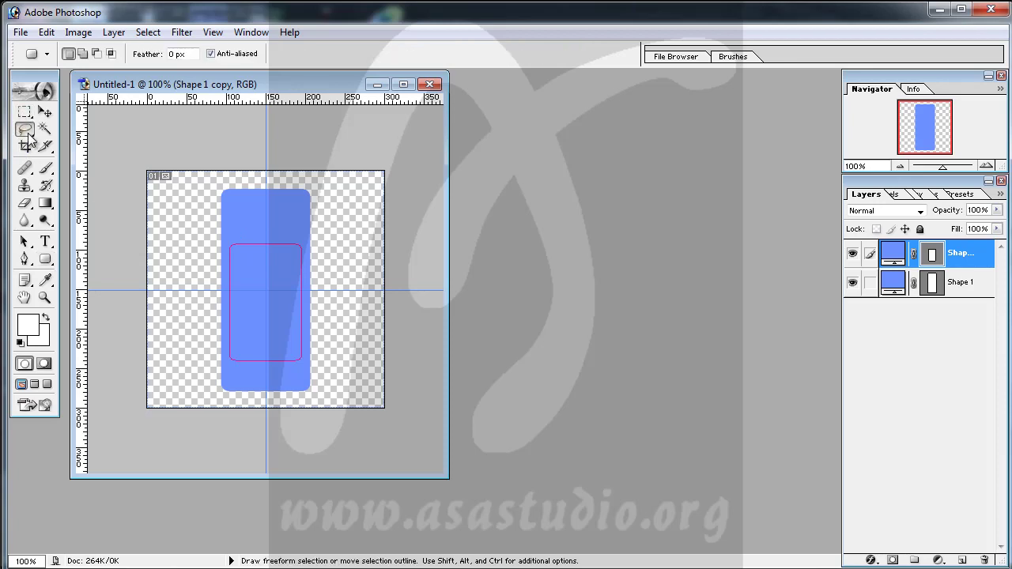
pyautogui.click(94, 145)
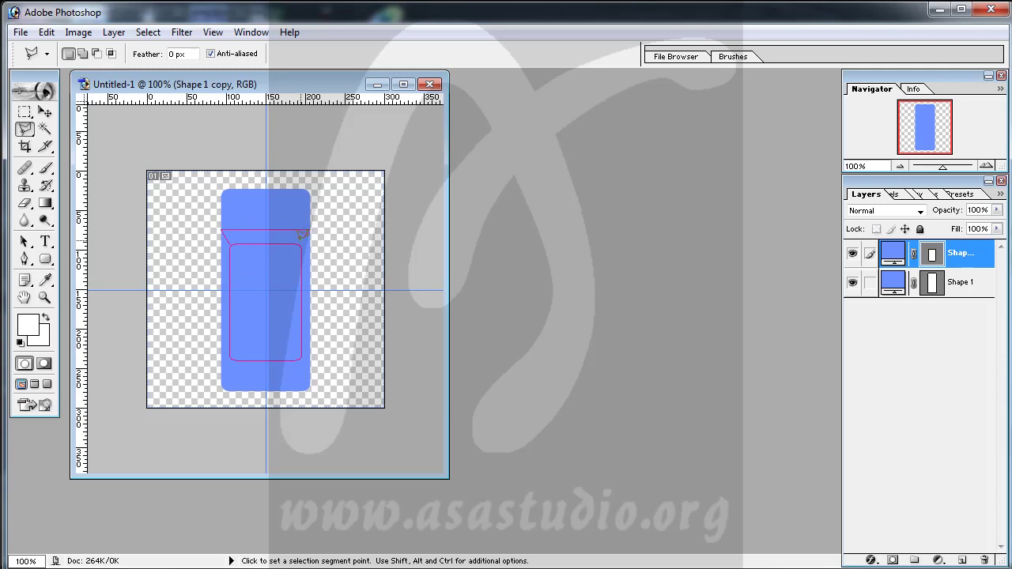
pyautogui.click(231, 239)
# Turn the trapezoid selection into a border selection 1 pixel wide.
pyautogui.click(181, 32)
pyautogui.moveTo(153, 37)
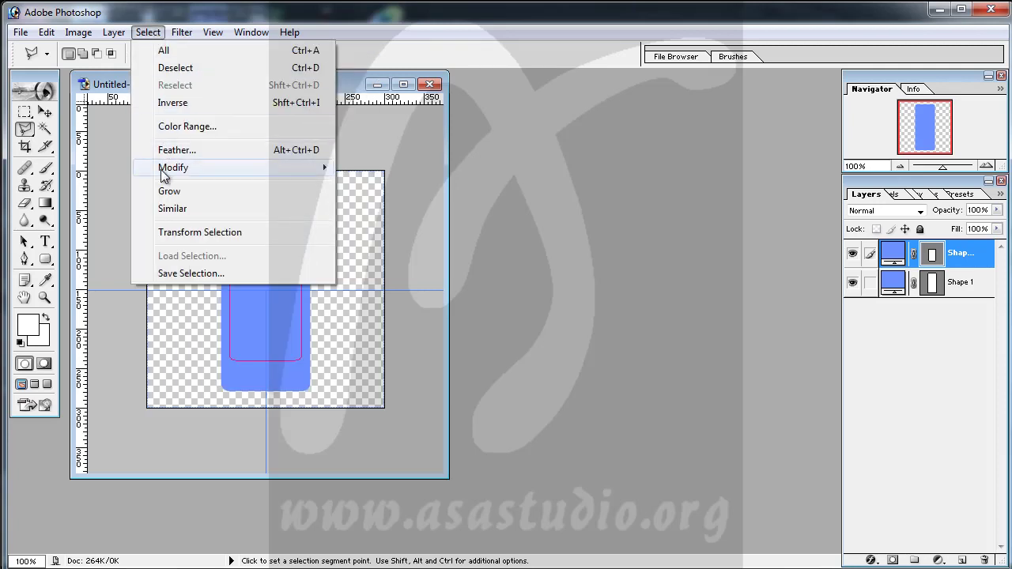
pyautogui.moveTo(283, 169)
pyautogui.click(389, 169)
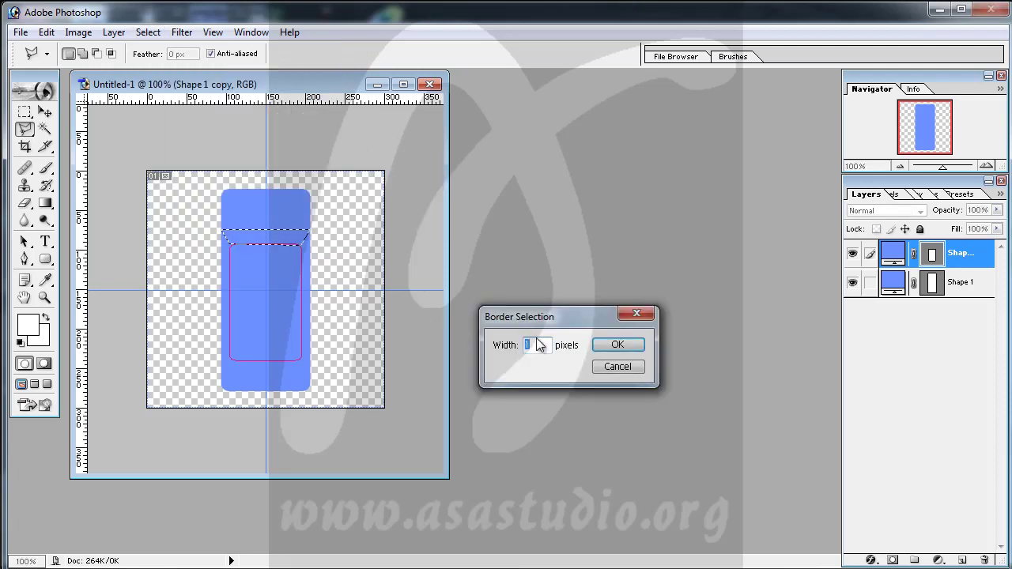
pyautogui.click(620, 348)
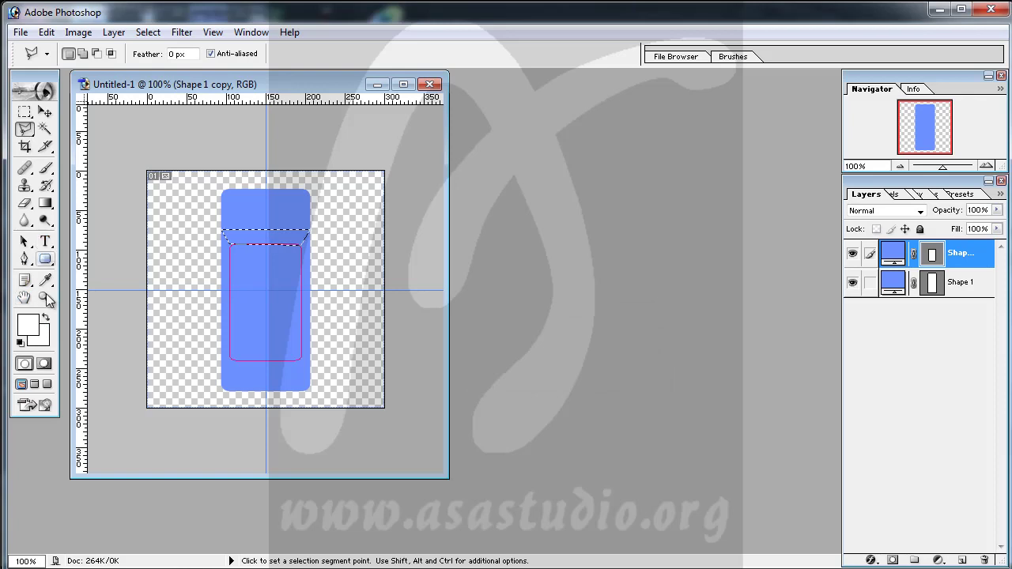
# Set the foreground colour to a very dark grey.
pyautogui.click(36, 330)
pyautogui.moveTo(362, 291)
pyautogui.mouseDown()
pyautogui.moveTo(332, 324)
pyautogui.moveTo(307, 305)
pyautogui.mouseUp()
pyautogui.click(683, 127)
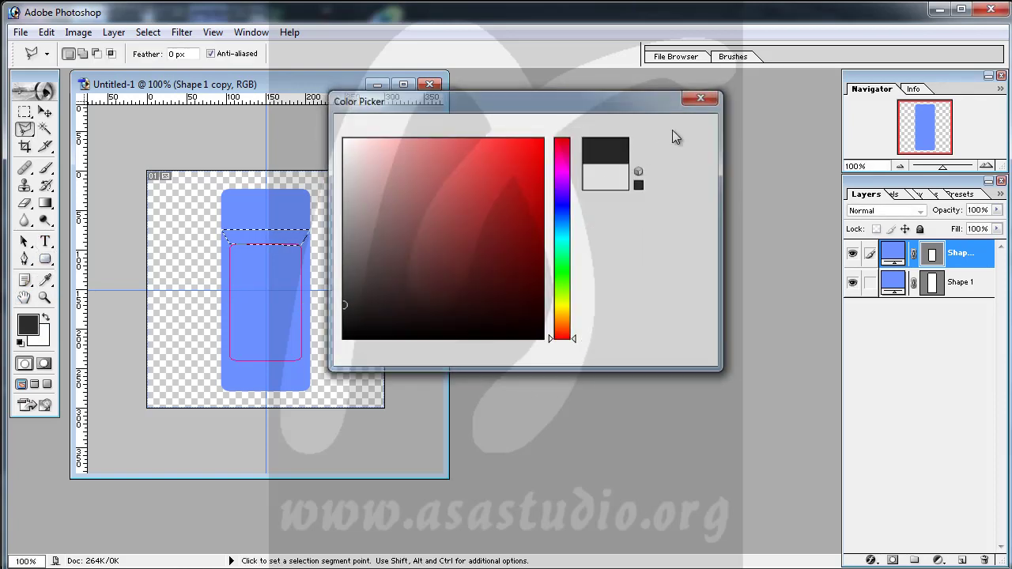
# Add a new empty layer directly above the Shape 1 layer, beneath its smaller copy.
pyautogui.click(47, 34)
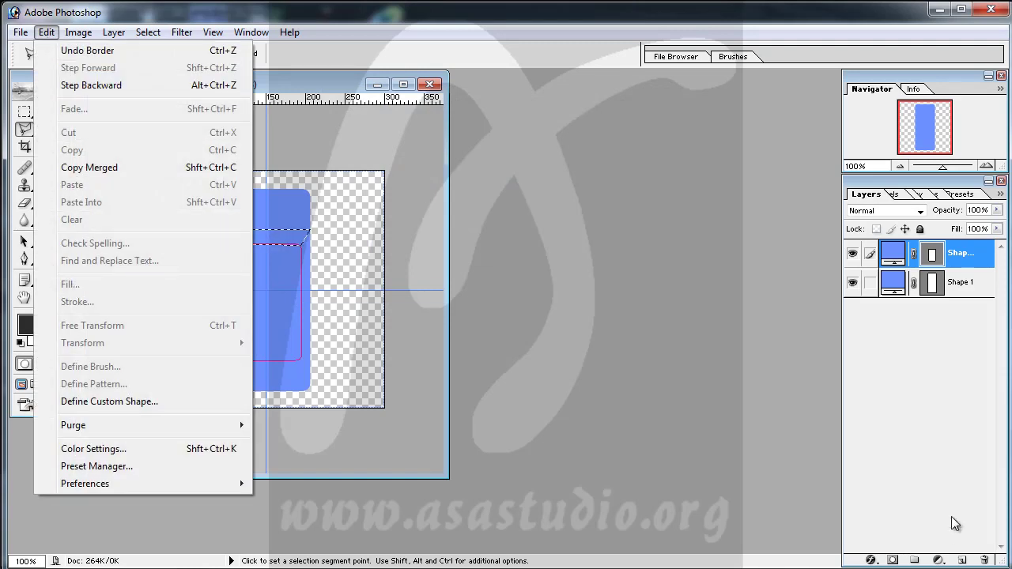
pyautogui.click(896, 286)
pyautogui.click(962, 560)
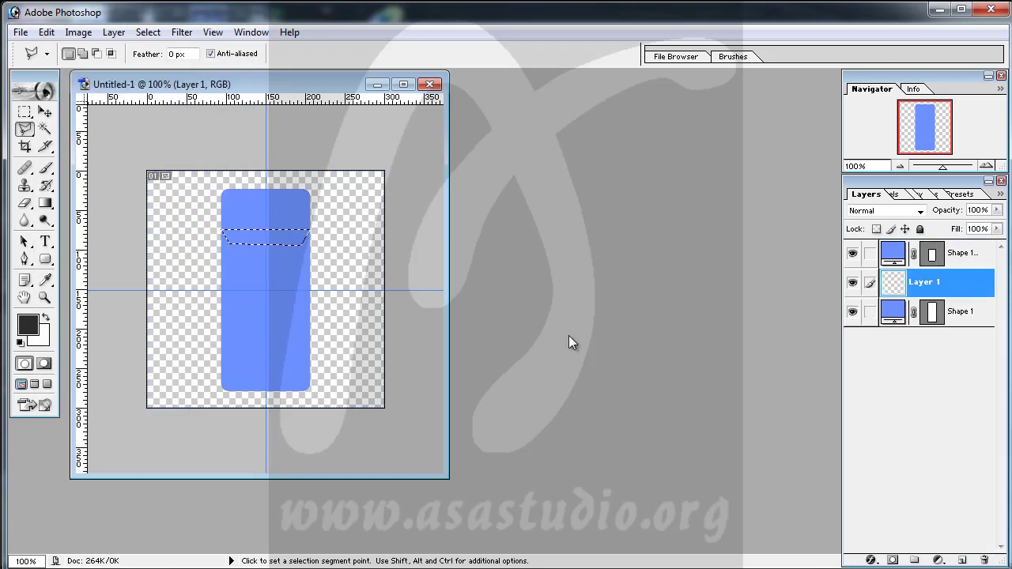
# Turn the trapezoid selection into a border selection 2 pixels wide.
pyautogui.click(156, 36)
pyautogui.moveTo(181, 168)
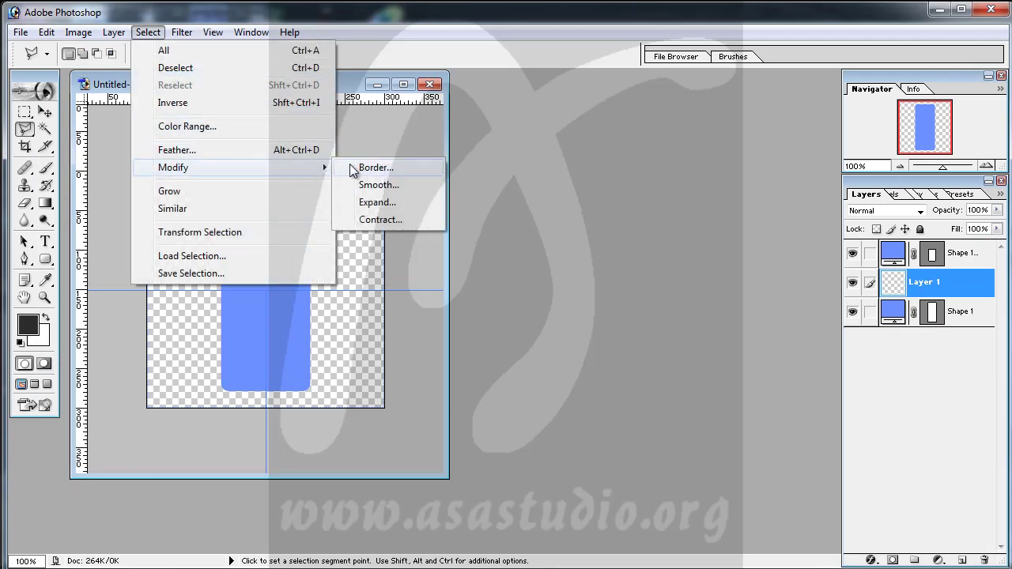
pyautogui.click(366, 168)
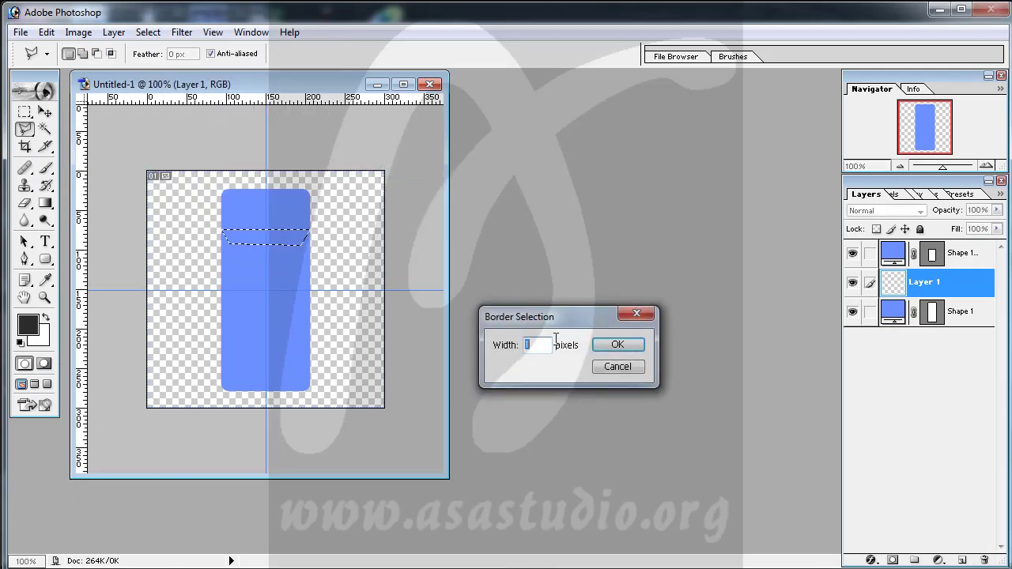
pyautogui.write('2')
pyautogui.click(616, 345)
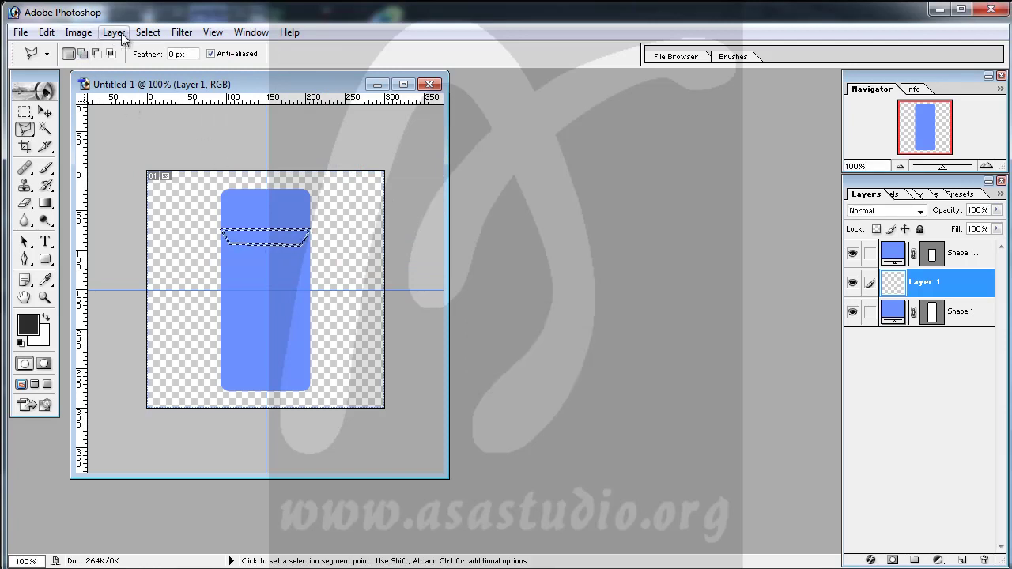
# Fill the trapezoid border selection on Layer 1 with the dark grey foreground colour at 100% opacity in Normal mode.
pyautogui.click(49, 32)
pyautogui.click(71, 284)
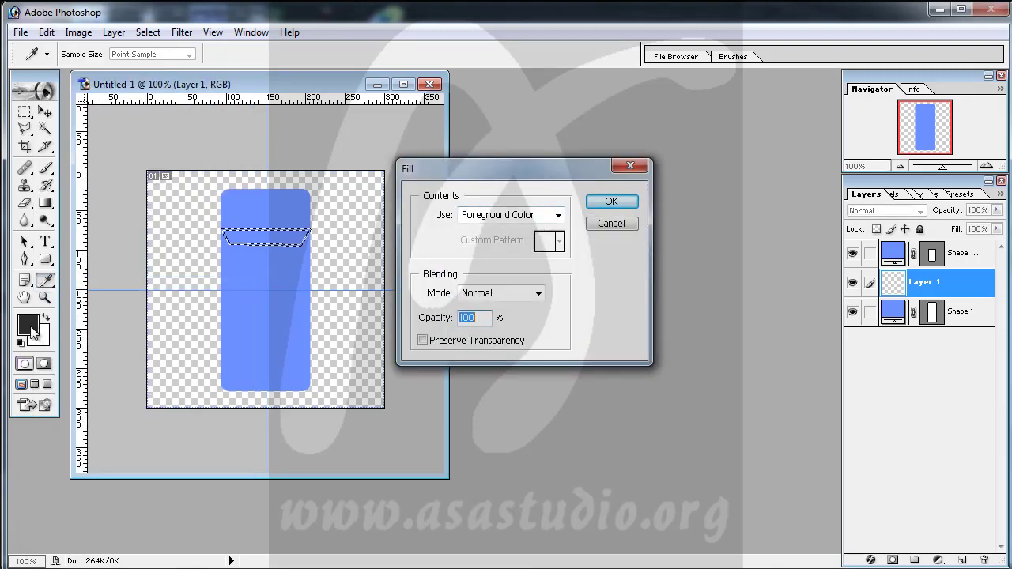
pyautogui.click(612, 203)
pyautogui.press('l')
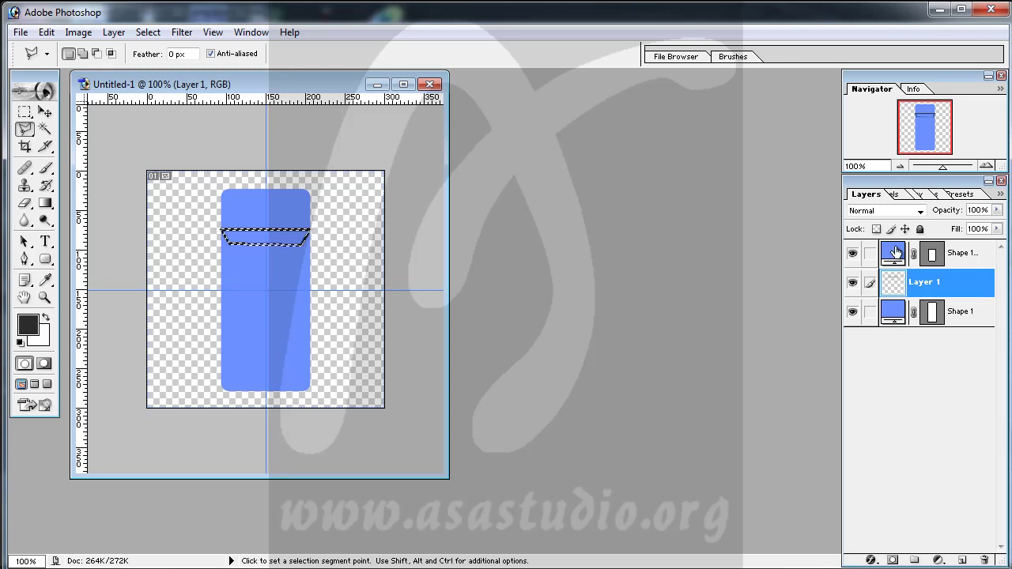
# Make the Shape 1 copy layer active and clear the trapezoid selection.
pyautogui.click(894, 254)
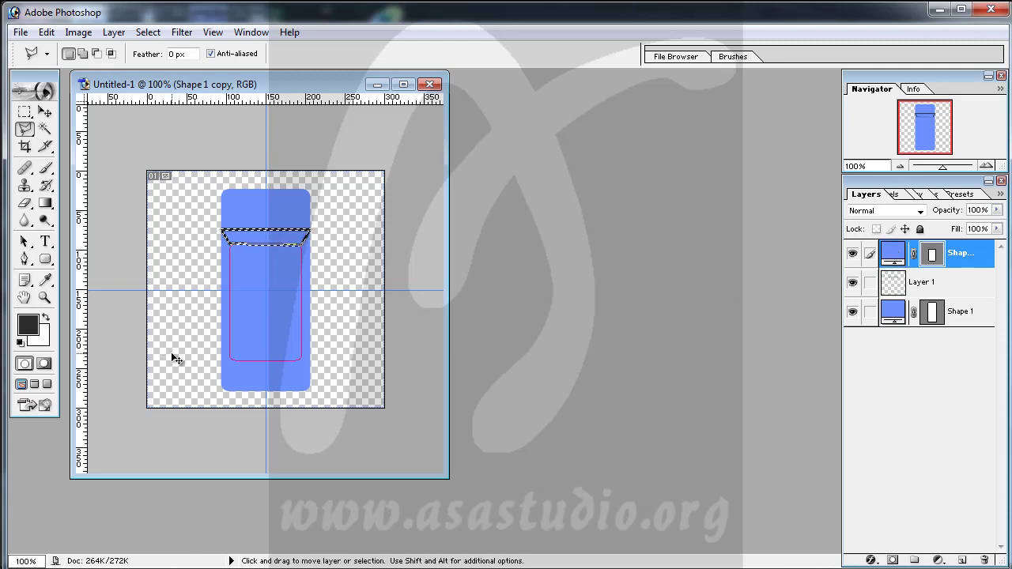
pyautogui.rightClick(268, 238)
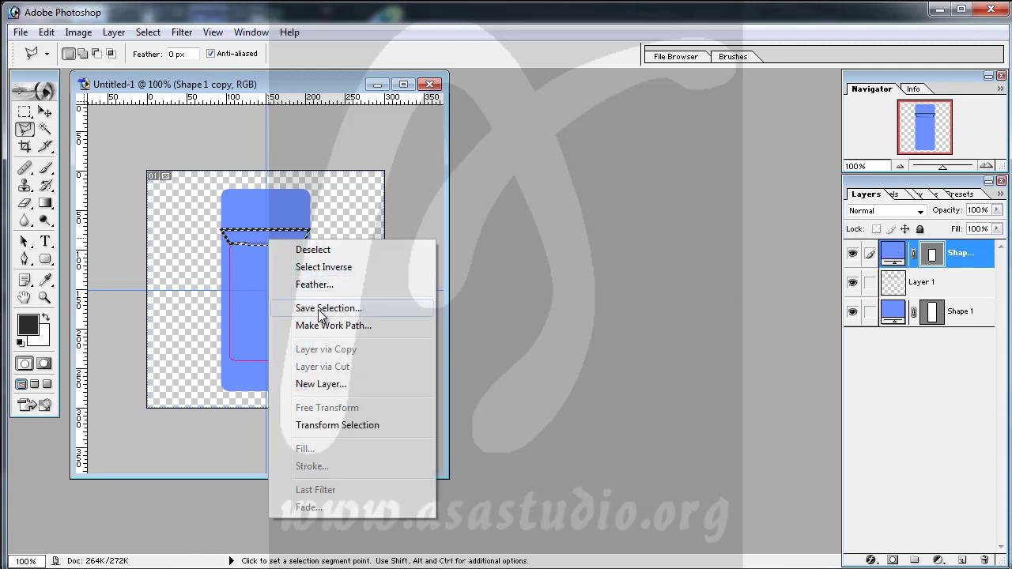
pyautogui.click(313, 249)
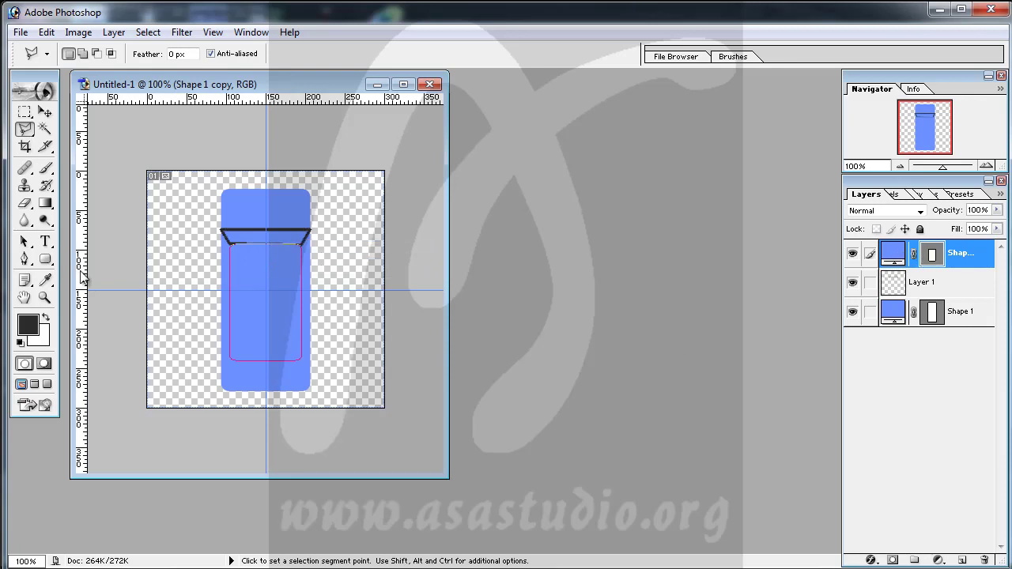
# Make a new anti-aliased selection with 0 px feather from the inner rounded rectangle's path.
pyautogui.click(45, 259)
pyautogui.rightClick(269, 277)
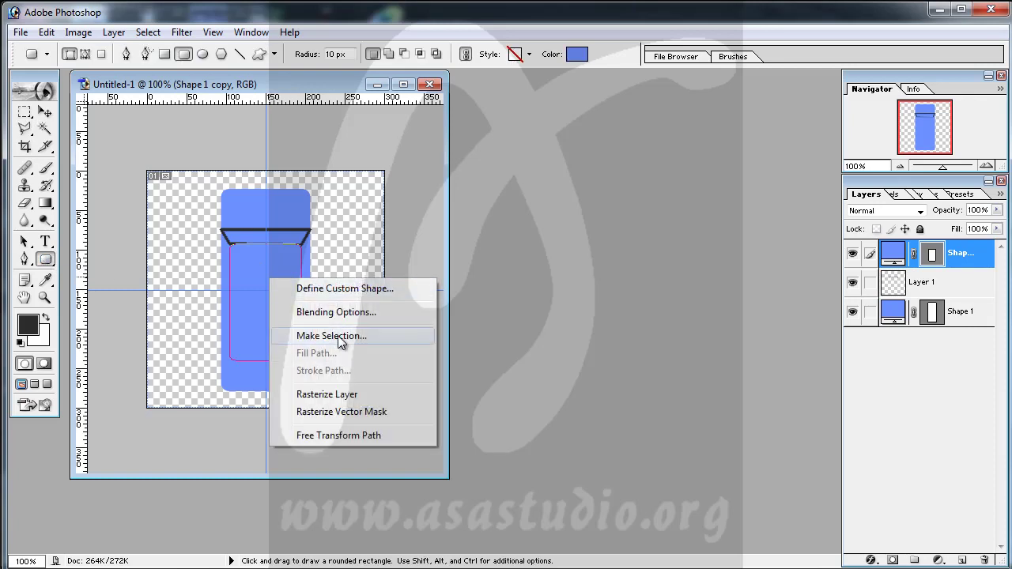
pyautogui.click(338, 336)
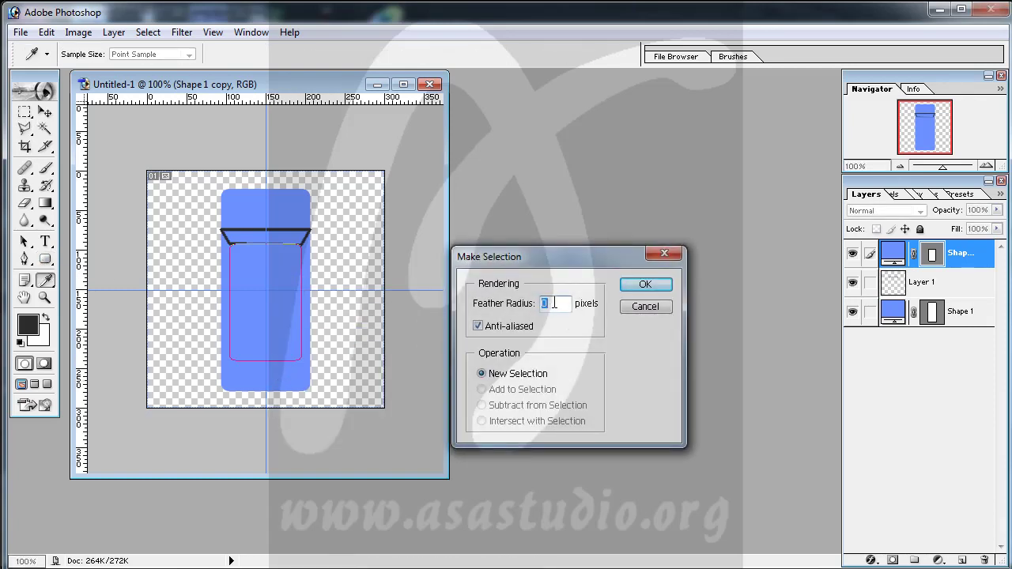
pyautogui.click(645, 287)
pyautogui.click(647, 287)
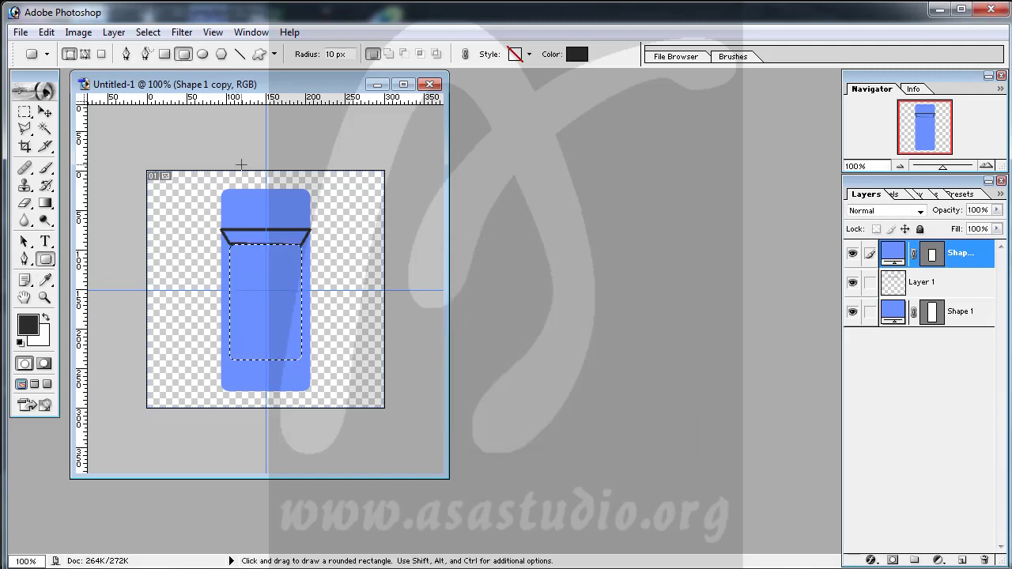
# Turn the inner rounded rectangle's selection into a border selection 2 pixels wide.
pyautogui.click(147, 32)
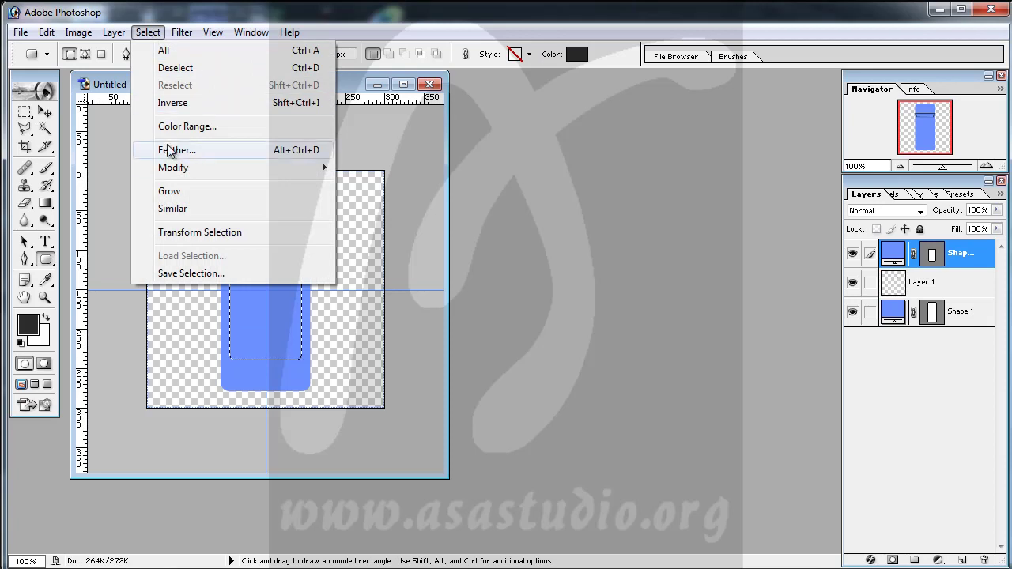
pyautogui.moveTo(174, 166)
pyautogui.click(391, 167)
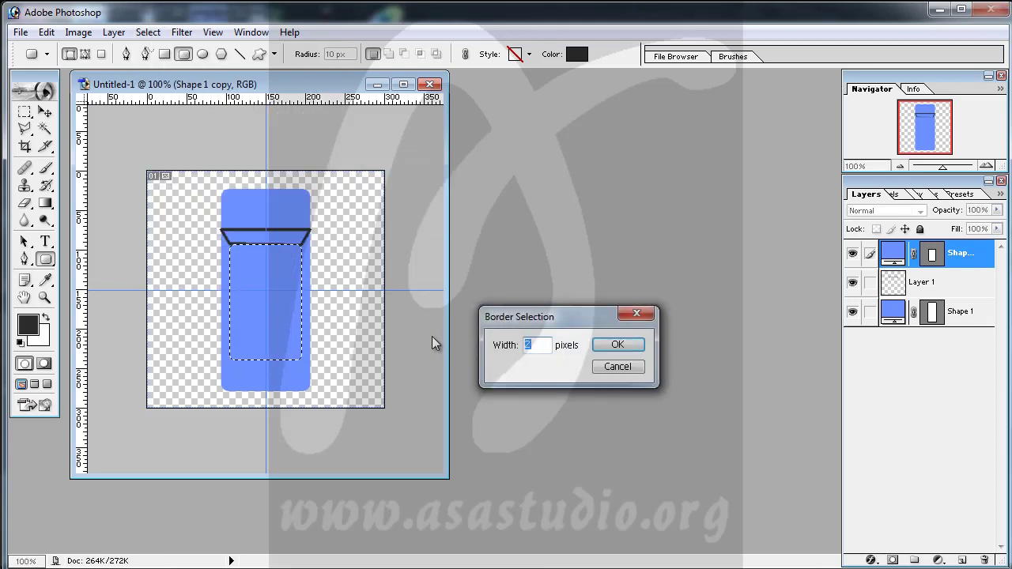
pyautogui.click(618, 344)
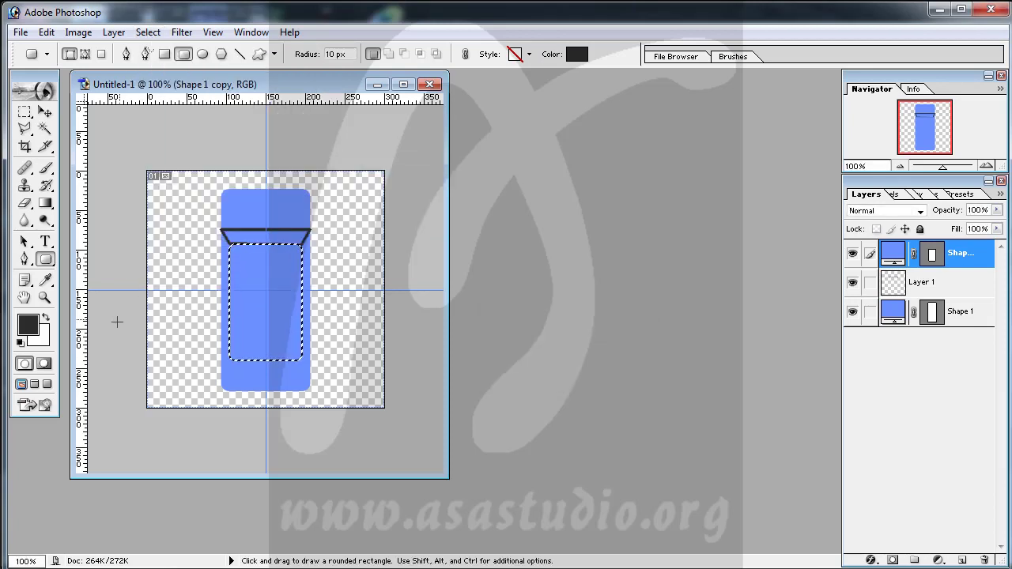
# Fill the inner rectangle's border selection on Layer 1 with the foreground colour at 100% opacity.
pyautogui.click(46, 31)
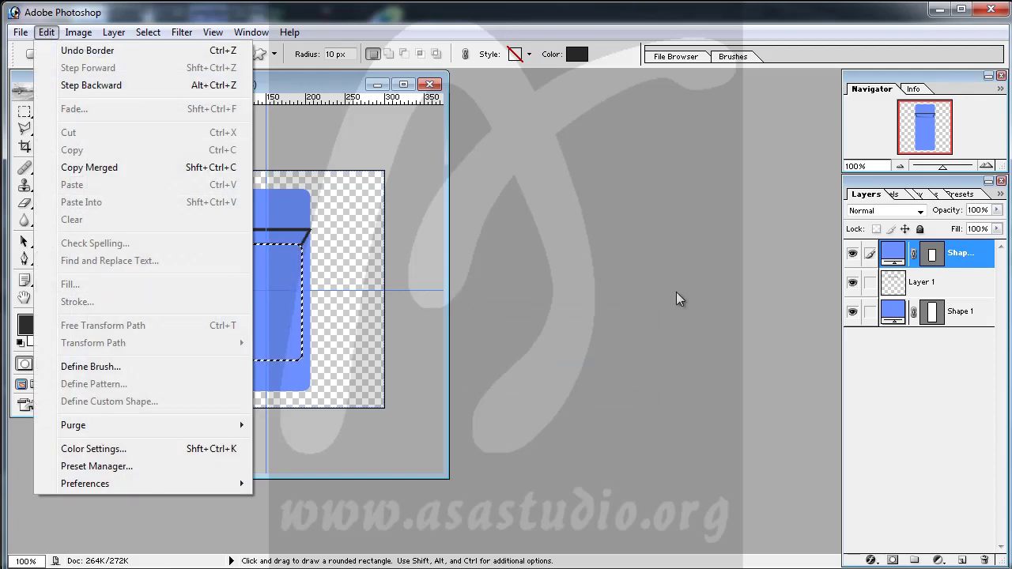
pyautogui.click(937, 285)
pyautogui.click(941, 283)
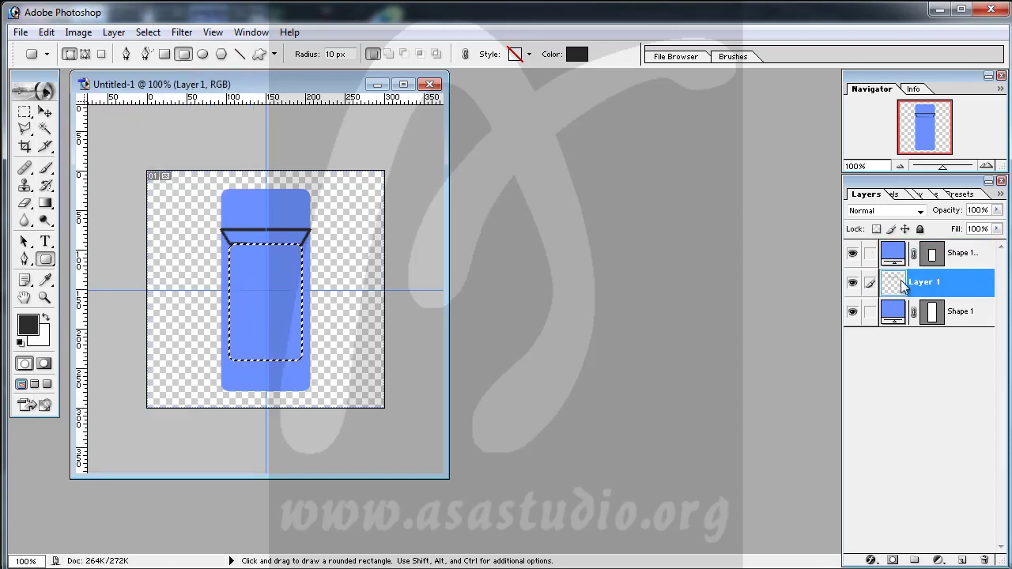
pyautogui.click(47, 33)
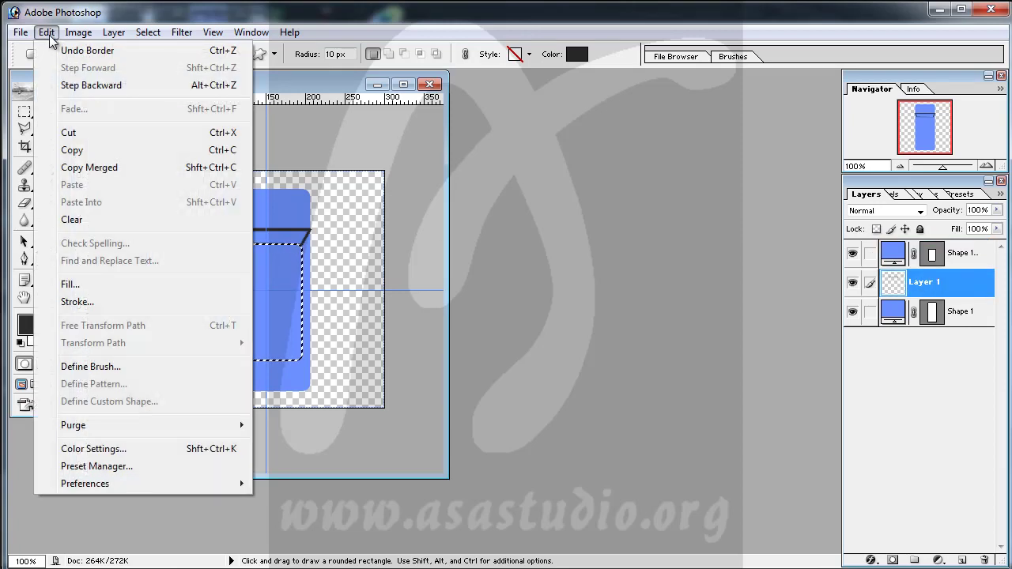
pyautogui.click(73, 285)
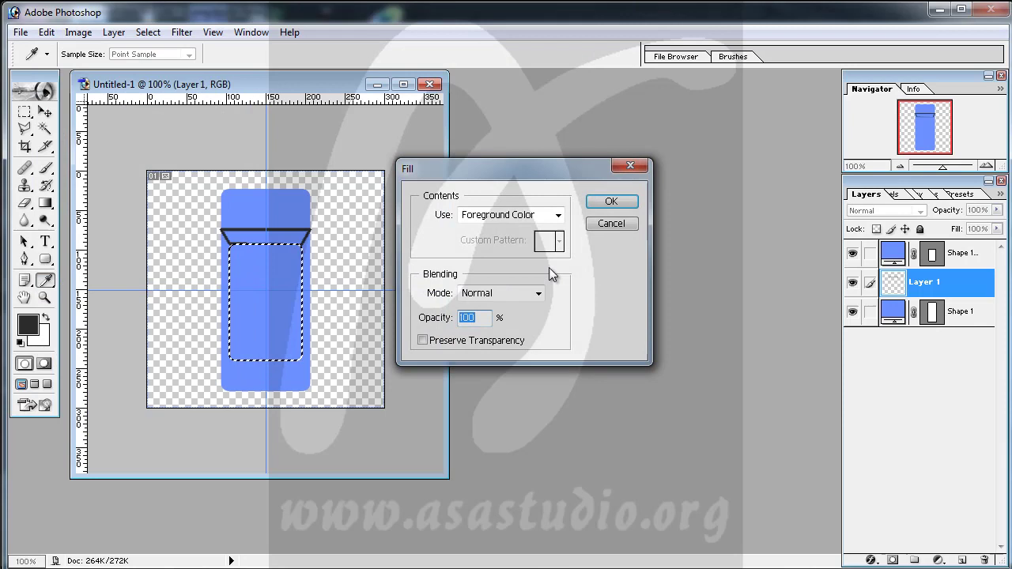
pyautogui.click(611, 202)
pyautogui.press('u')
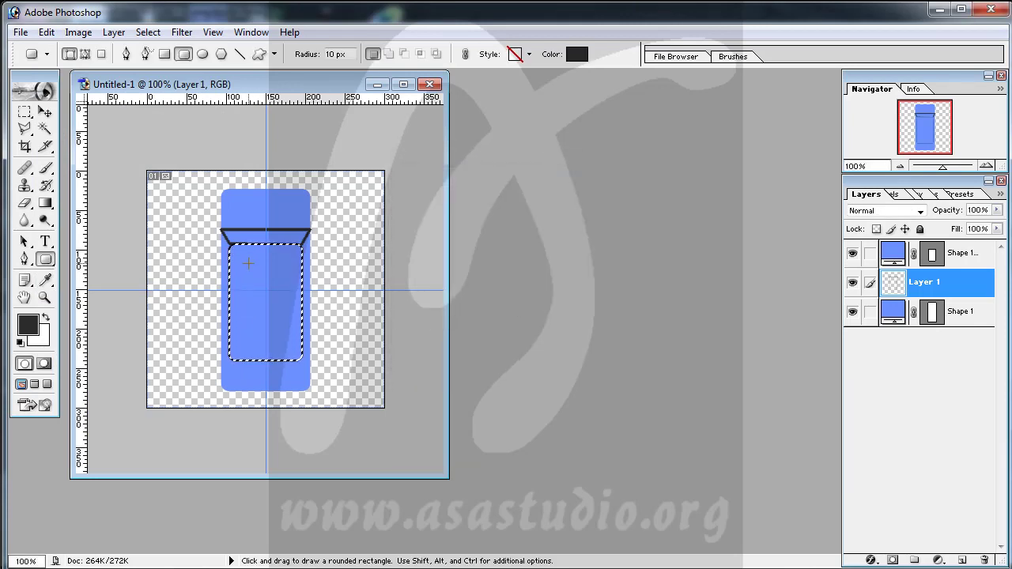
# Clear the border selection around the inner rounded rectangle.
pyautogui.rightClick(248, 263)
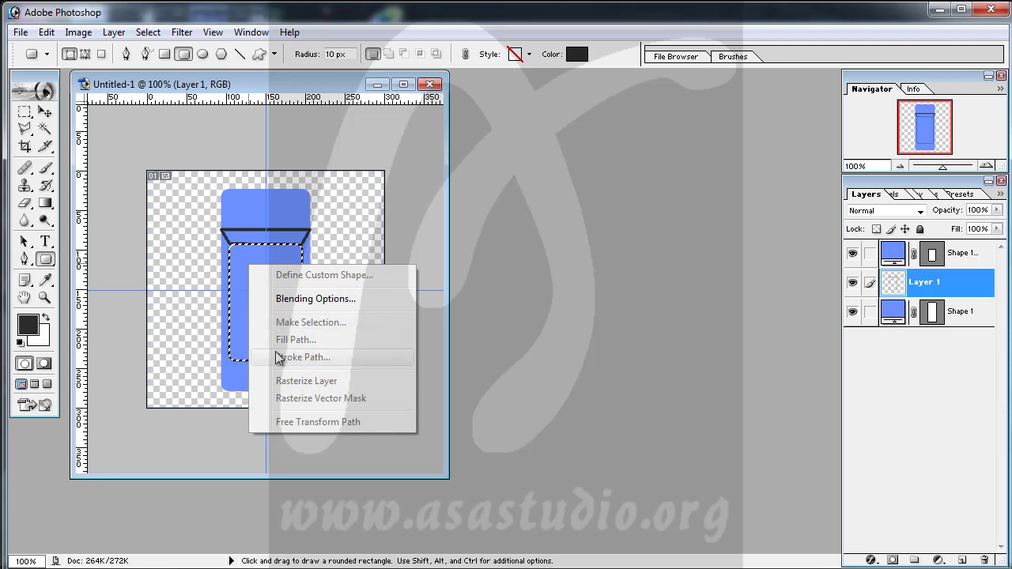
pyautogui.click(28, 117)
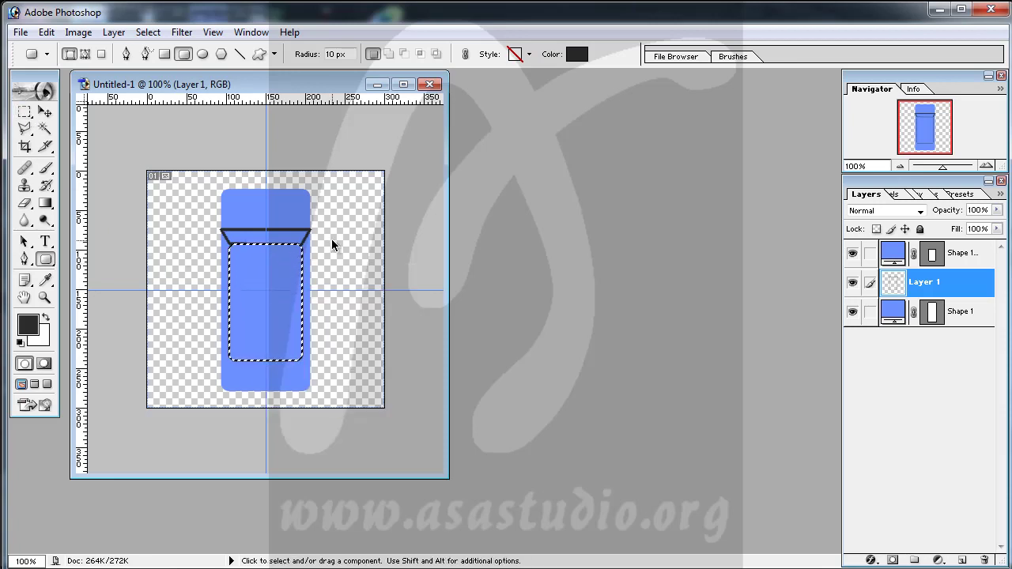
pyautogui.hotkey('ctrl', 'd')
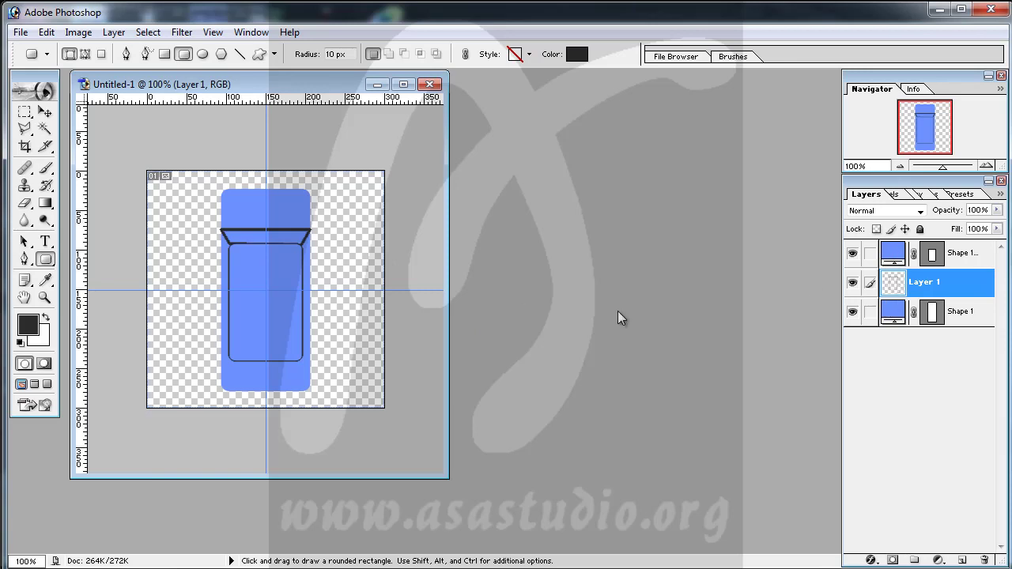
# Draw a polygonal lasso trapezoid widening downward from the inner rectangle's lower edge, and turn it into a 2-pixel border selection.
pyautogui.click(24, 129)
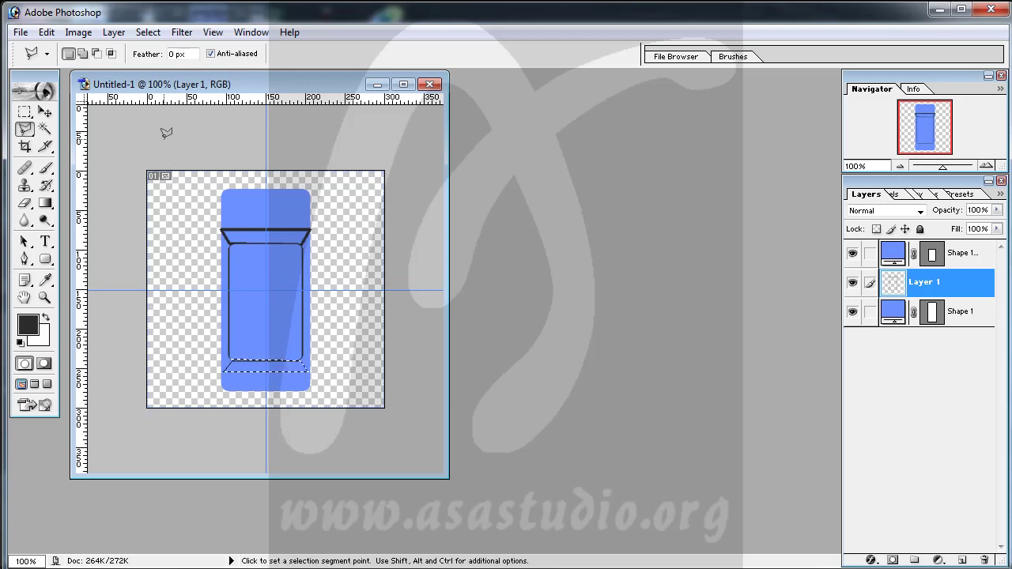
pyautogui.click(149, 33)
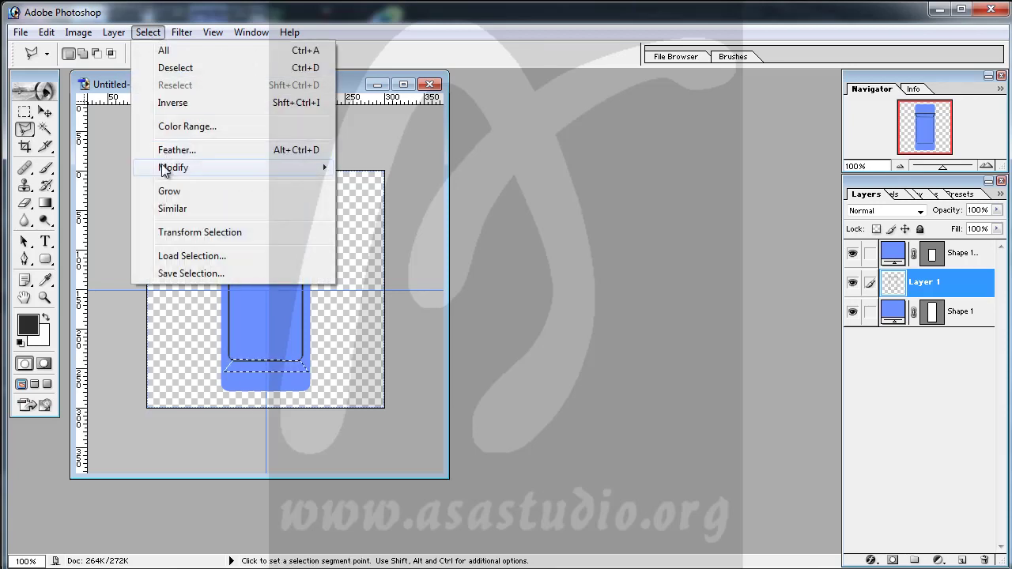
pyautogui.moveTo(303, 167)
pyautogui.click(384, 170)
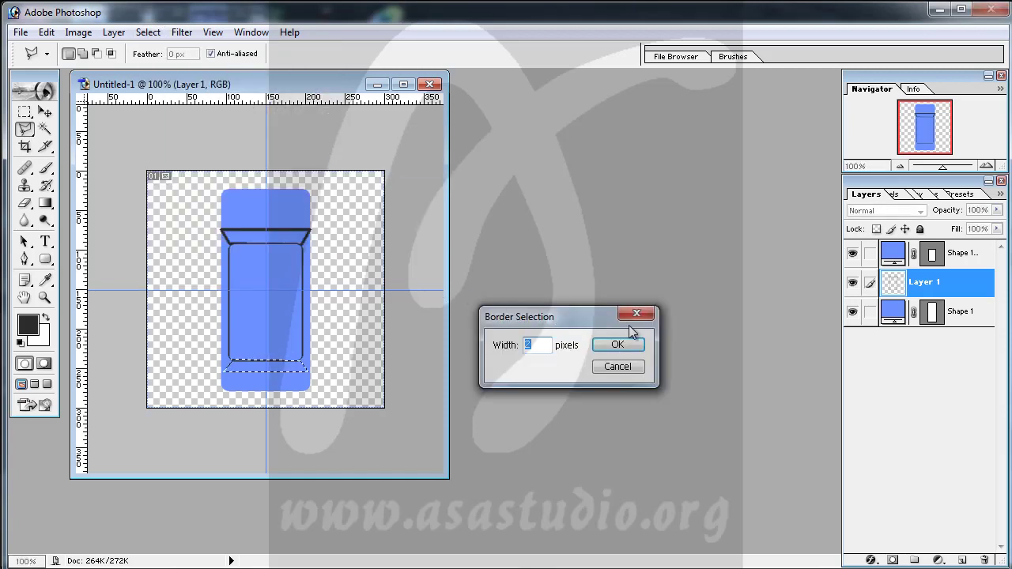
pyautogui.click(620, 345)
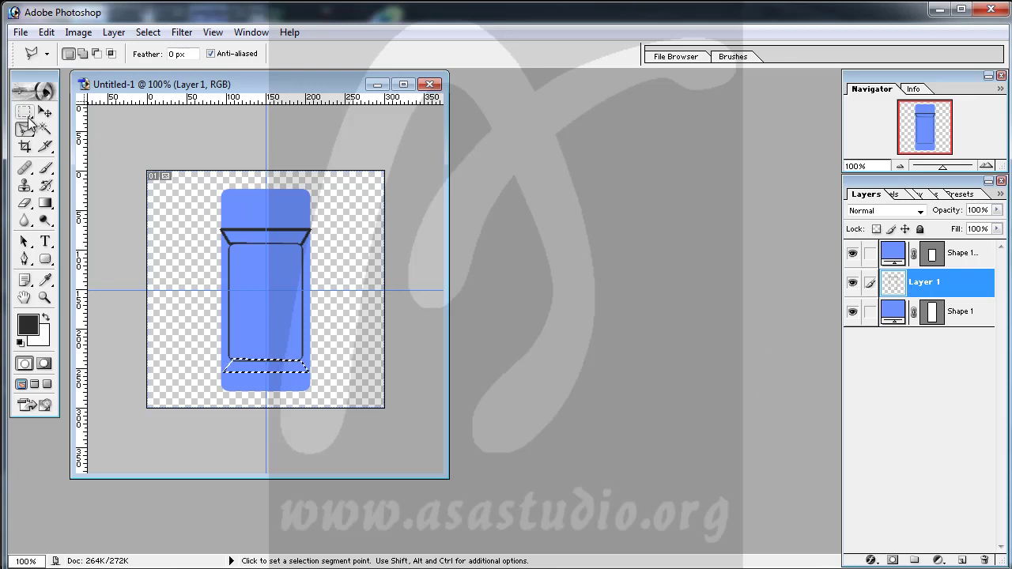
# Fill the lower trapezoid's border selection on Layer 1 with the foreground colour and deselect it.
pyautogui.click(47, 32)
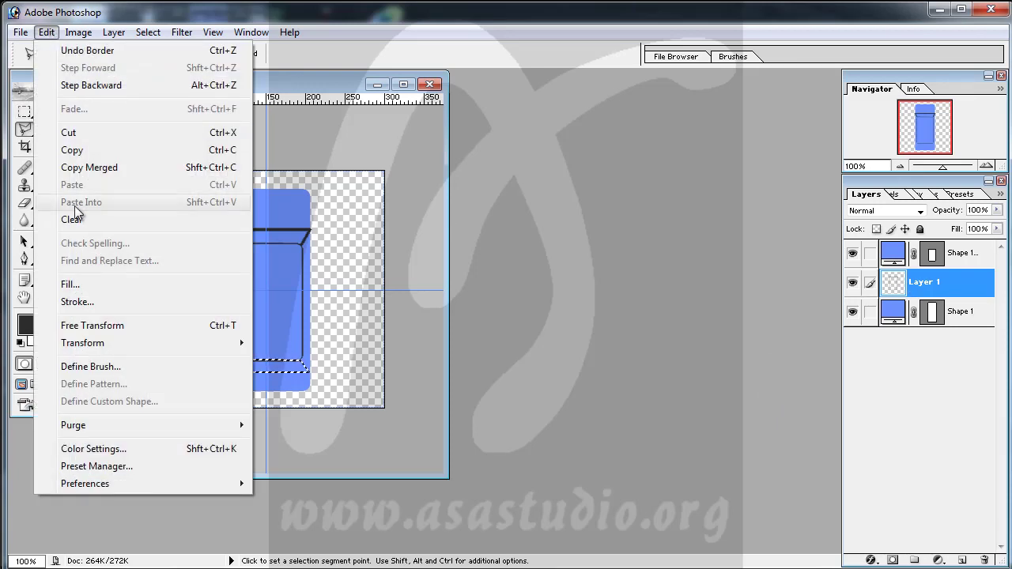
pyautogui.click(78, 284)
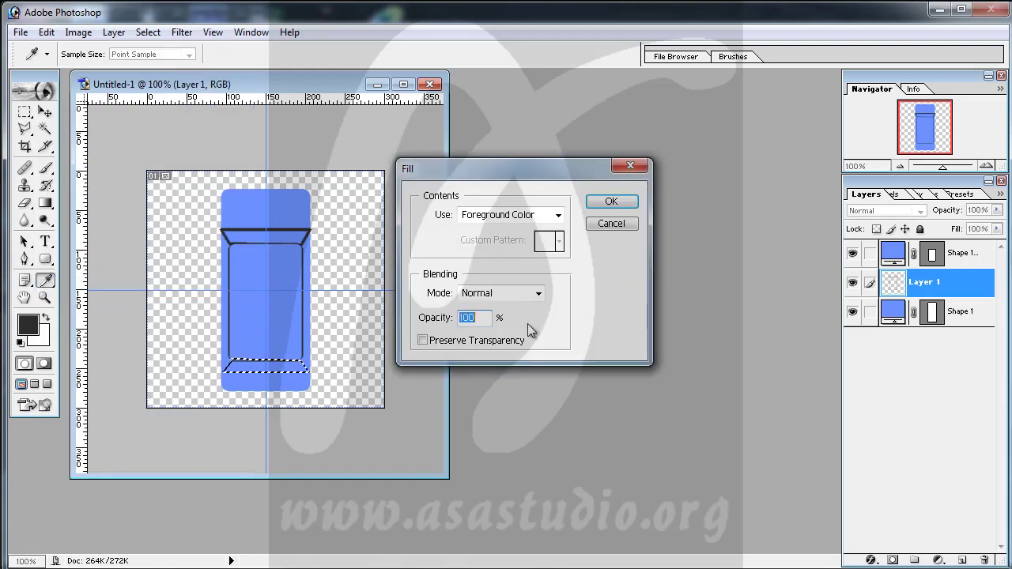
pyautogui.click(604, 205)
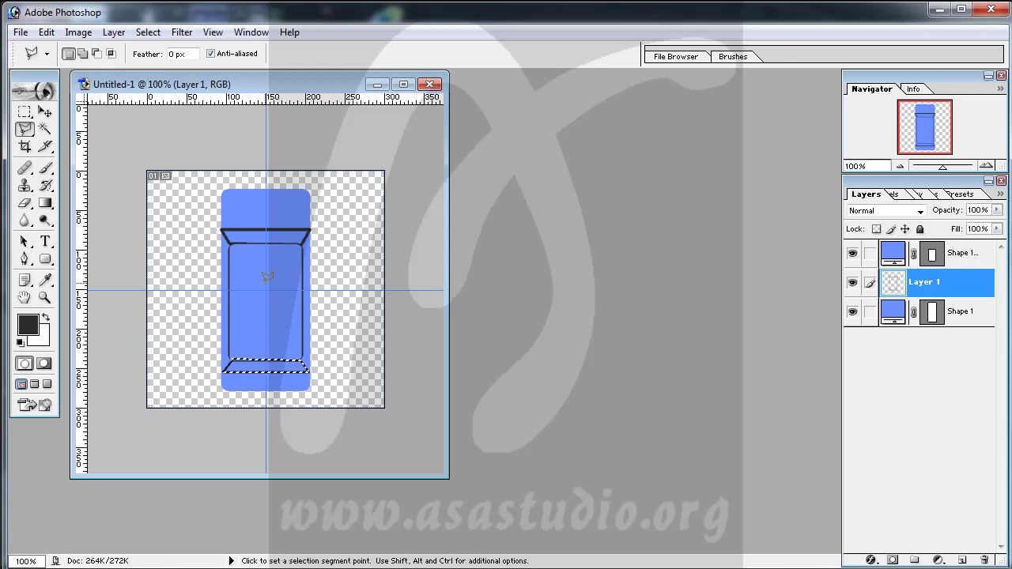
pyautogui.rightClick(265, 287)
pyautogui.click(304, 293)
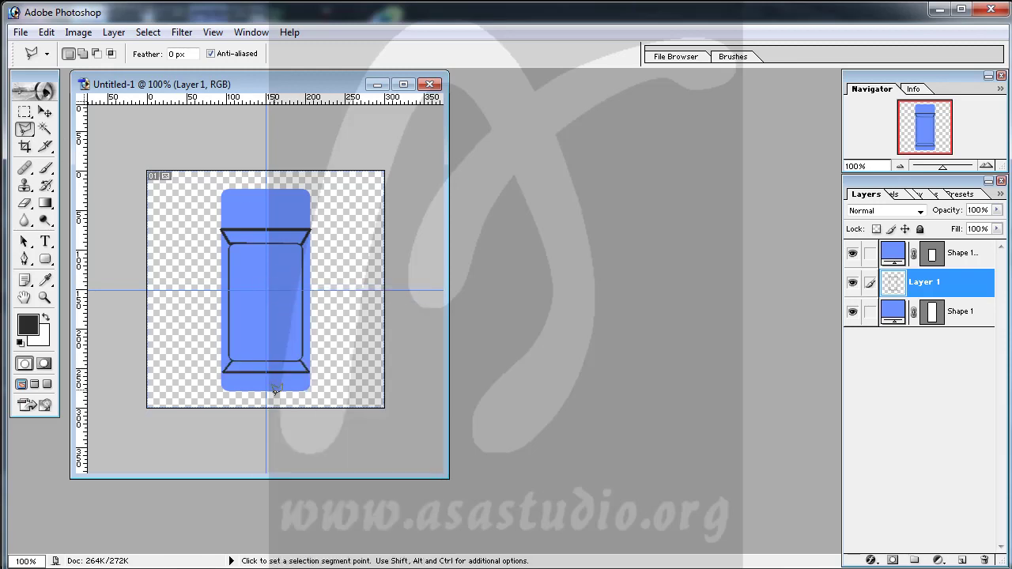
# Draw a small dark rounded rectangle with 60 px radius across the blue body's right edge, and move its layer beneath Shape 1.
pyautogui.click(45, 262)
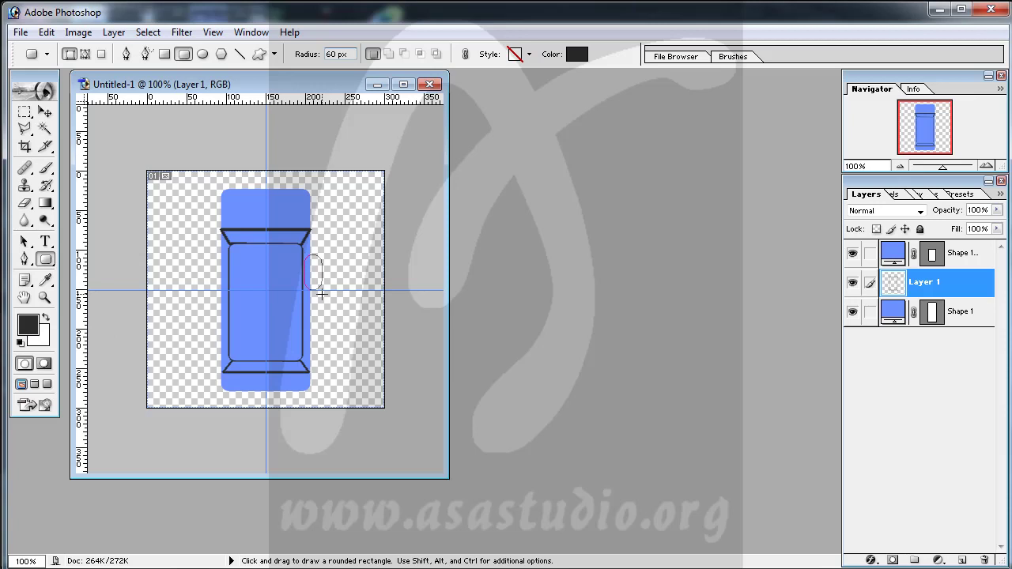
pyautogui.moveTo(321, 294); pyautogui.dragTo(322, 290)
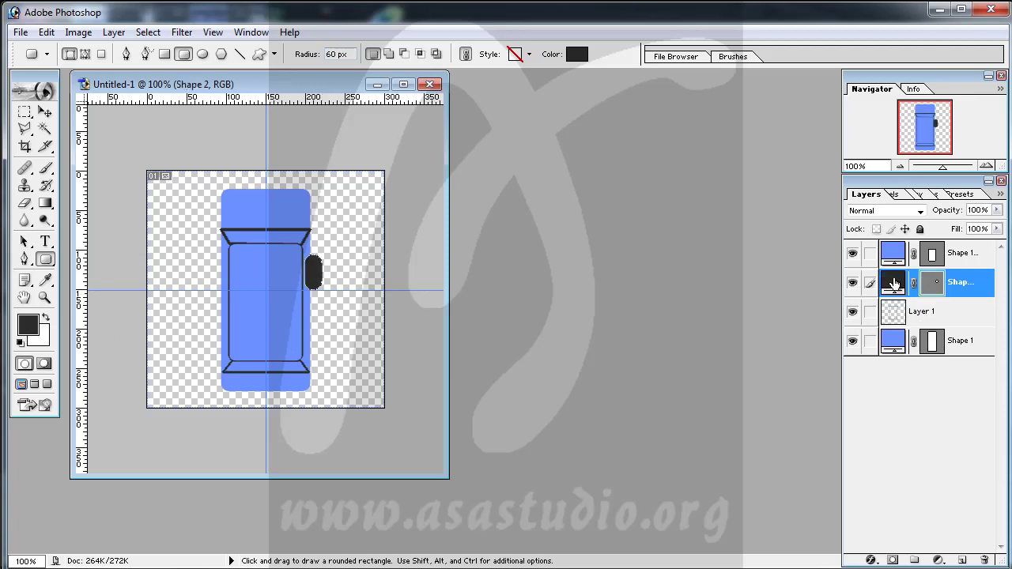
pyautogui.moveTo(896, 286); pyautogui.dragTo(903, 381)
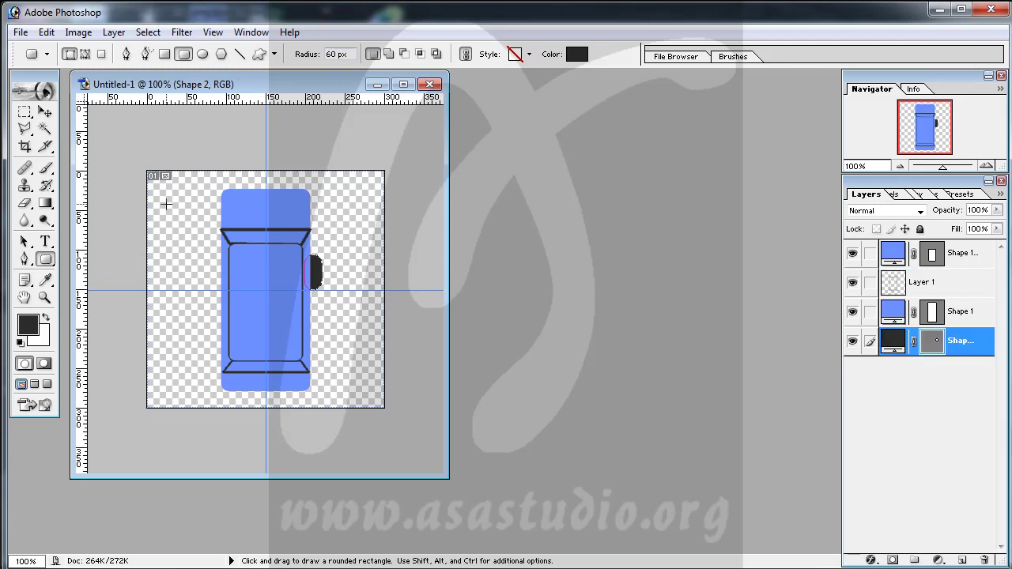
# Nudge the small dark rounded shape straight up until its top is level with the upper trapezoid's top edge.
pyautogui.click(46, 113)
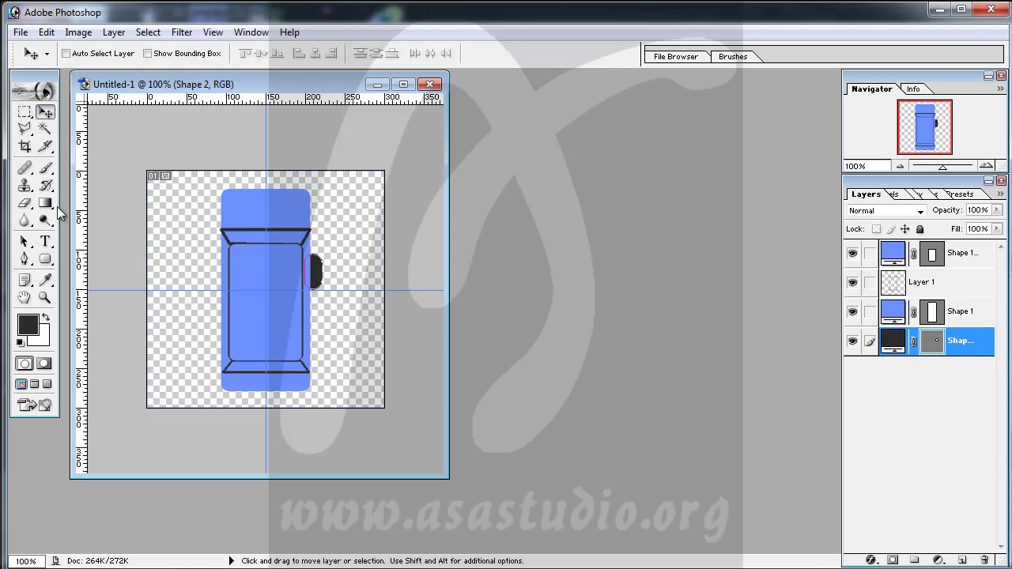
pyautogui.press('Up')
pyautogui.press('Up')
pyautogui.press('Up')
pyautogui.press('Up')
pyautogui.press('Up')
pyautogui.press('Up')
pyautogui.press('Up')
pyautogui.press('Up')
pyautogui.press('Up')
pyautogui.press('Up')
pyautogui.press('Up')
pyautogui.press('Up')
pyautogui.press('Up')
pyautogui.press('Up')
pyautogui.press('Up')
pyautogui.press('Up')
pyautogui.press('Up')
pyautogui.press('Up')
pyautogui.press('Up')
pyautogui.press('Up')
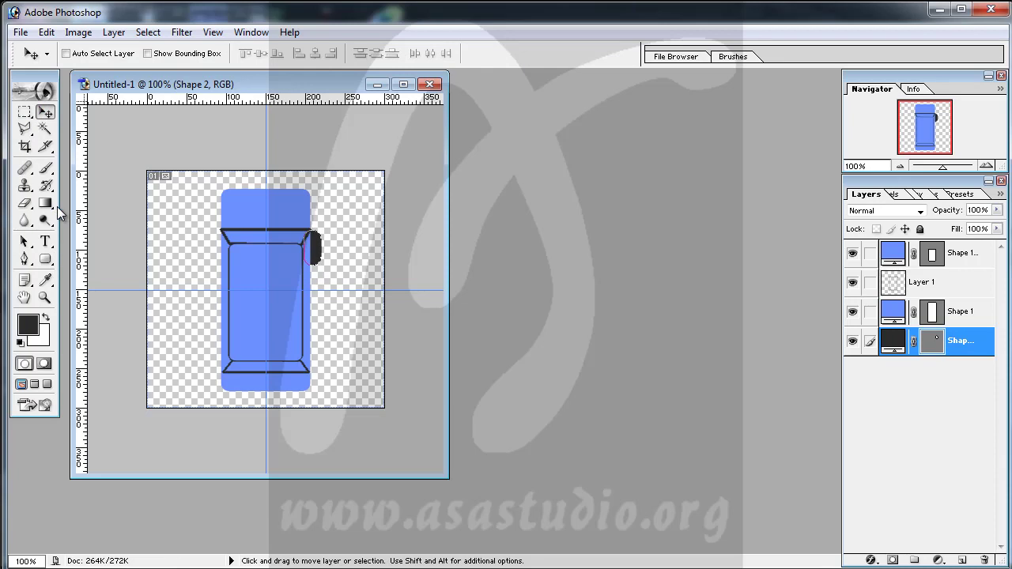
# Delete the layer of the small dark rounded shape on the blue body's right side.
pyautogui.press('Left')
pyautogui.press('Left')
pyautogui.press('Right')
pyautogui.moveTo(893, 341); pyautogui.dragTo(985, 557)
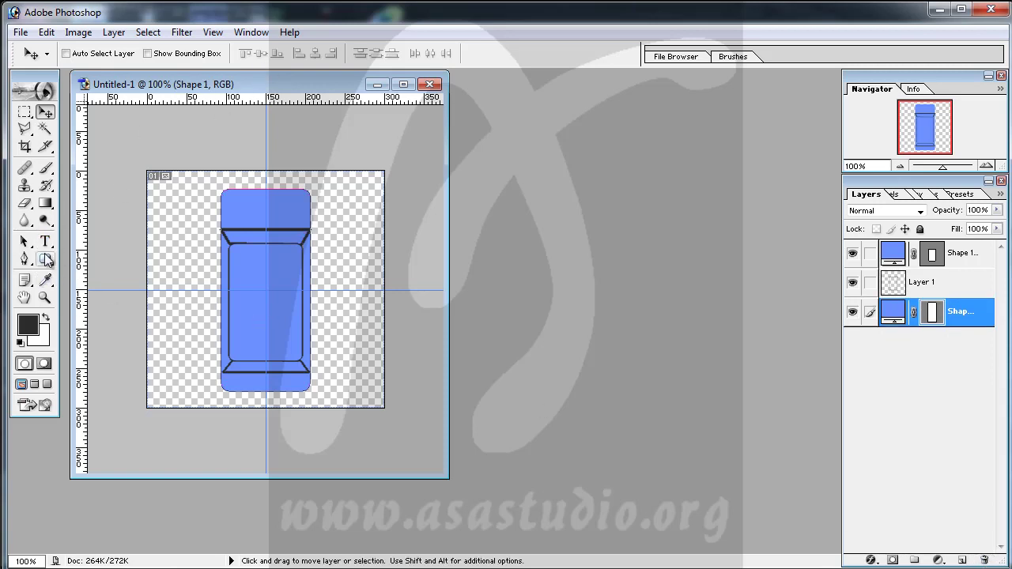
# Draw a small black (000000) rounded rectangle with 5 px radius across the blue body's upper right edge, and move its layer beneath Shape 1.
pyautogui.click(45, 259)
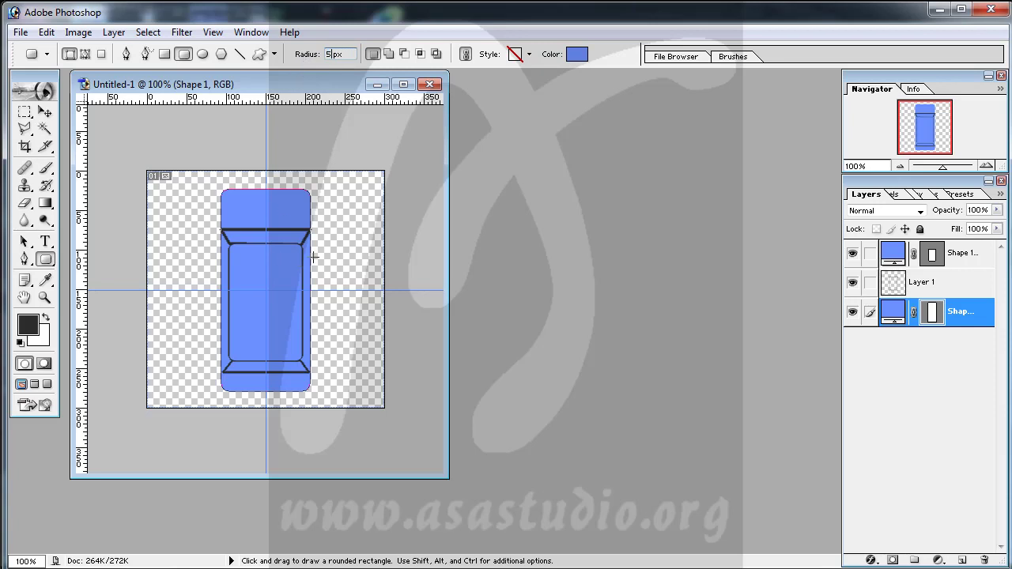
pyautogui.moveTo(300, 224); pyautogui.dragTo(319, 259)
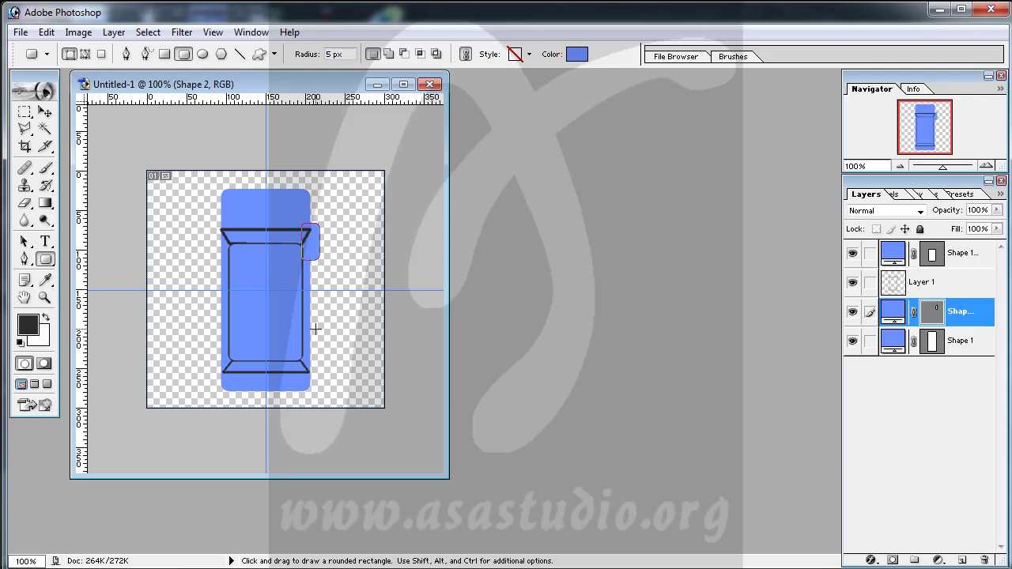
pyautogui.doubleClick(894, 311)
pyautogui.moveTo(362, 256); pyautogui.dragTo(356, 348)
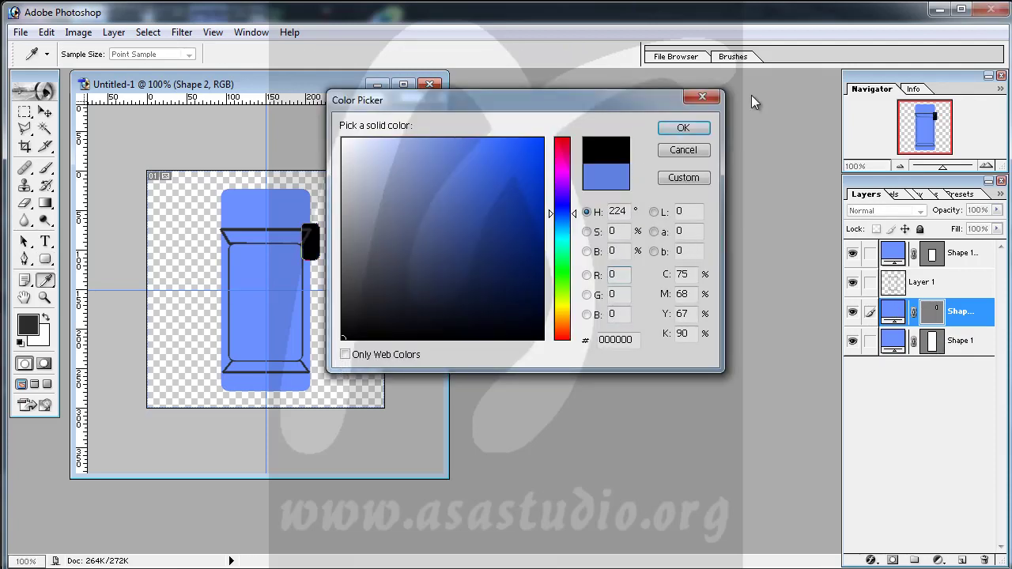
pyautogui.click(696, 129)
pyautogui.moveTo(899, 317); pyautogui.dragTo(890, 372)
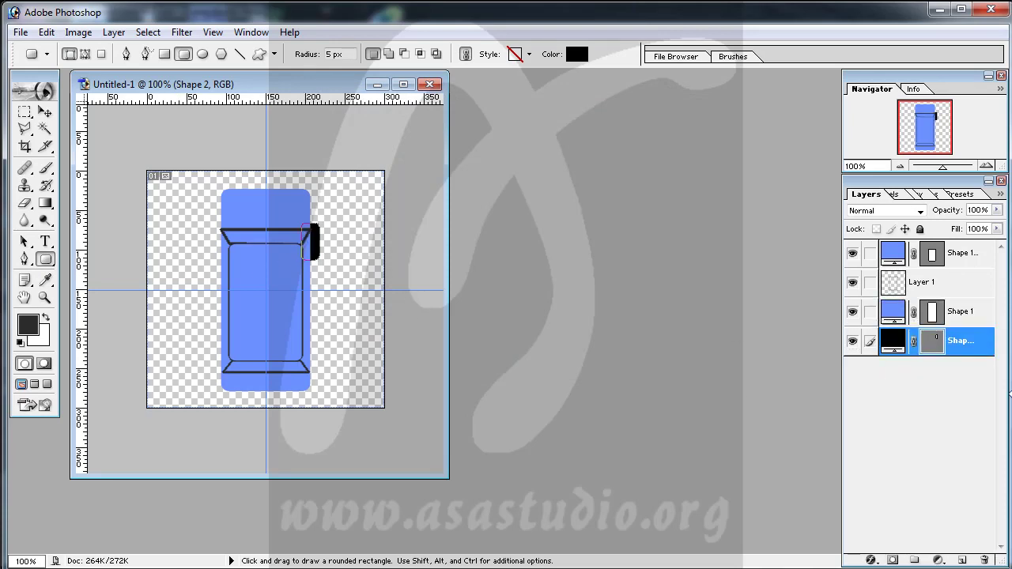
# Duplicate the black wheel shape and move the copy straight left until it sticks out from the body's left edge, mirroring the original.
pyautogui.moveTo(900, 348); pyautogui.dragTo(962, 559)
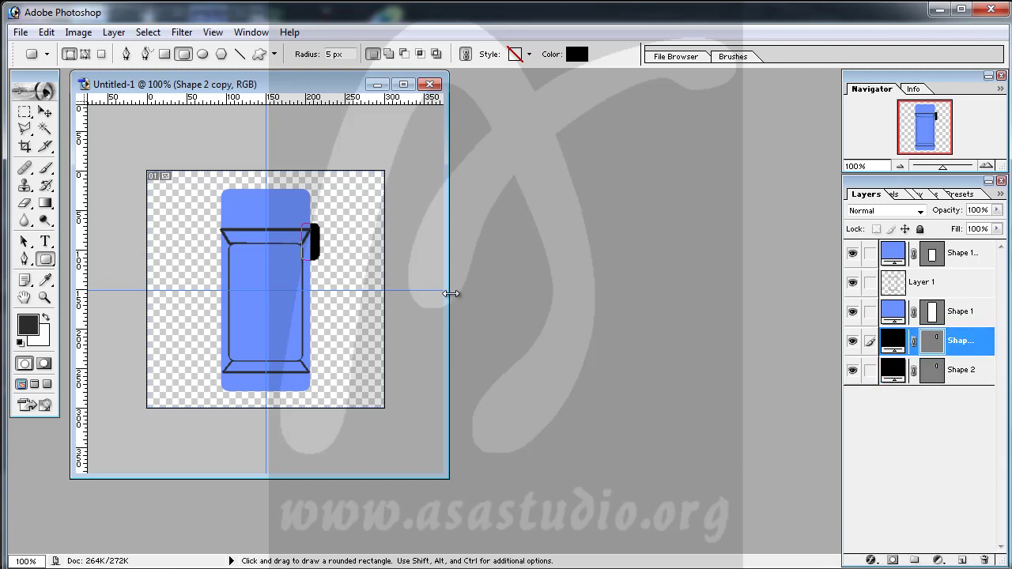
pyautogui.click(45, 112)
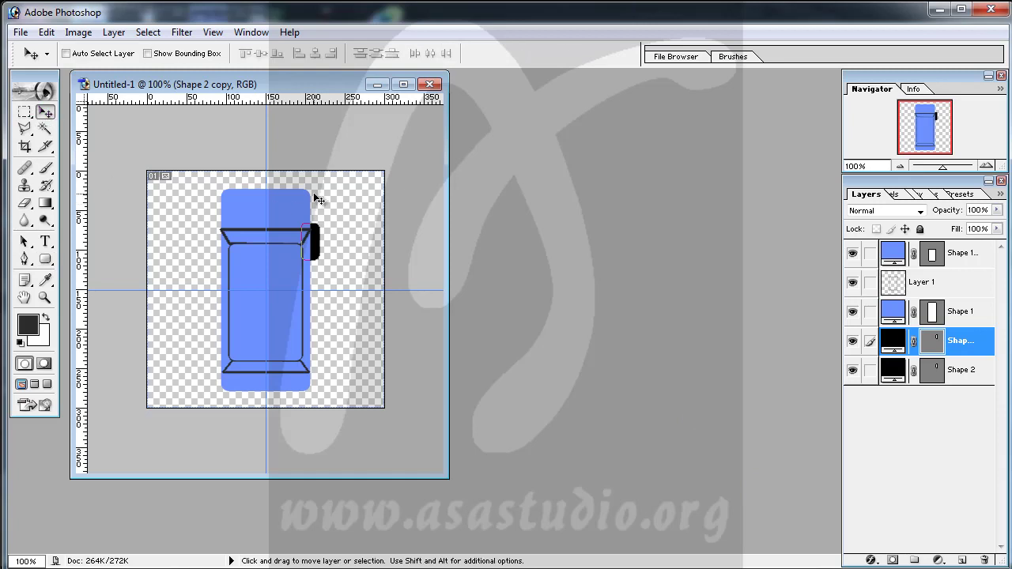
pyautogui.hotkey('shift', 'Left')
pyautogui.hotkey('shift', 'Left')
pyautogui.hotkey('shift', 'Left')
pyautogui.hotkey('shift', 'Left')
pyautogui.hotkey('shift', 'Left')
pyautogui.hotkey('shift', 'Left')
pyautogui.hotkey('shift', 'Left')
pyautogui.hotkey('shift', 'Left')
pyautogui.hotkey('shift', 'Left')
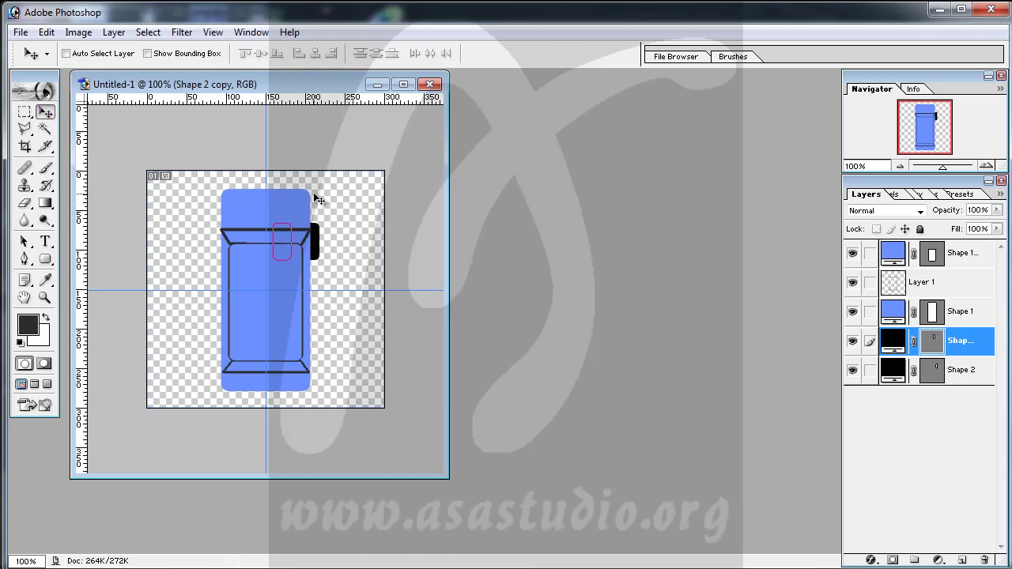
pyautogui.hotkey('shift', 'Left')
pyautogui.hotkey('shift', 'Left')
pyautogui.hotkey('shift', 'Left')
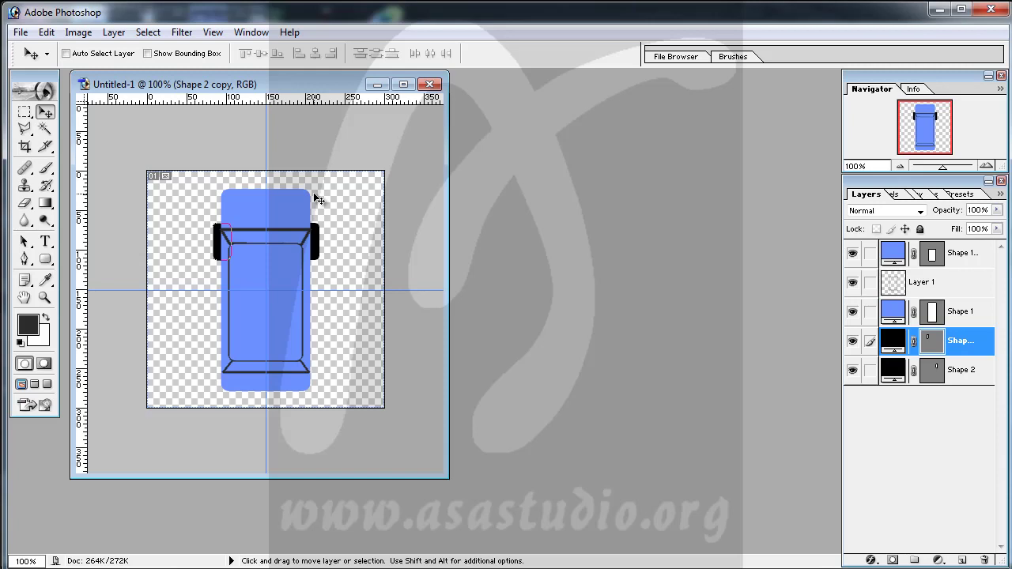
pyautogui.hotkey('shift', 'Left')
# Duplicate the left wheel and move the copy straight down beside the lower end of the inner rectangle.
pyautogui.moveTo(893, 344); pyautogui.dragTo(962, 560)
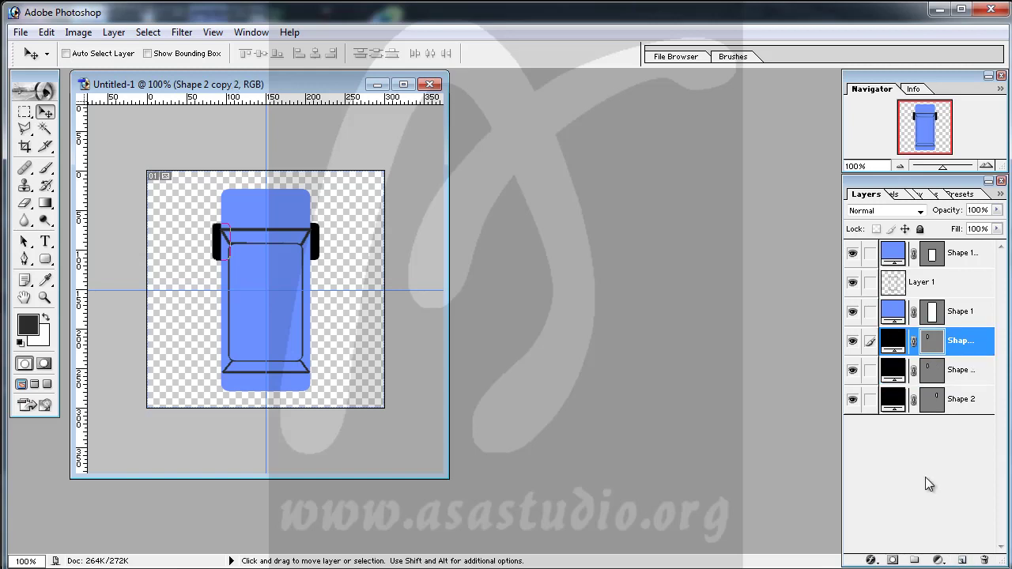
pyautogui.hotkey('shift', 'Down')
pyautogui.hotkey('shift', 'Down')
pyautogui.hotkey('shift', 'Down')
pyautogui.hotkey('shift', 'Down')
pyautogui.hotkey('shift', 'Down')
pyautogui.hotkey('shift', 'Down')
pyautogui.hotkey('shift', 'Down')
pyautogui.hotkey('shift', 'Down')
pyautogui.hotkey('shift', 'Down')
pyautogui.hotkey('shift', 'Down')
pyautogui.hotkey('shift', 'Down')
pyautogui.hotkey('shift', 'Down')
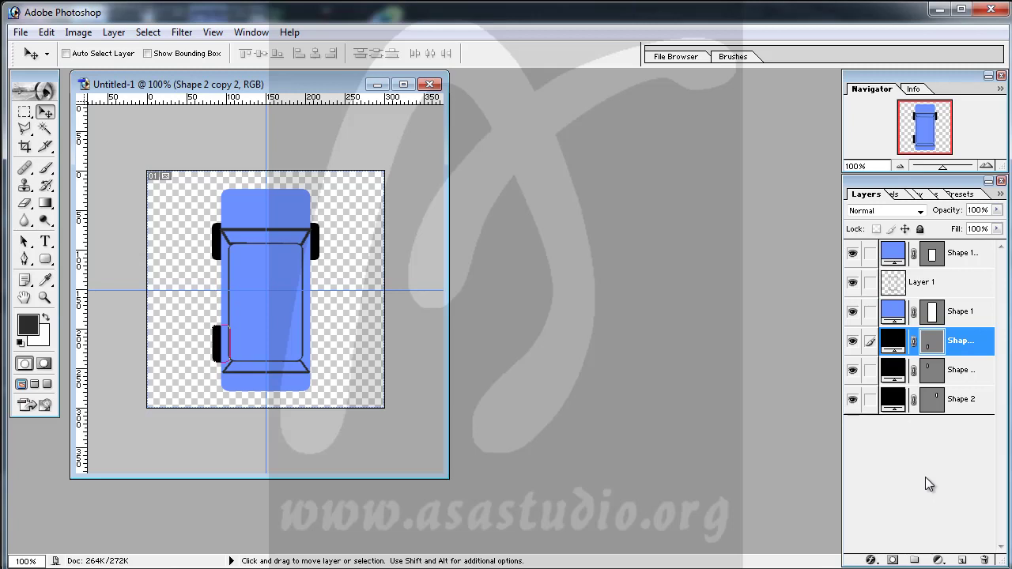
# Duplicate the lower left wheel and move the copy straight right until it sticks out from the body's right edge.
pyautogui.moveTo(895, 342); pyautogui.dragTo(965, 560)
pyautogui.press('Right')
pyautogui.press('Right')
pyautogui.press('Right')
pyautogui.press('Right')
pyautogui.press('Right')
pyautogui.press('Right')
pyautogui.press('Right')
pyautogui.press('Right')
pyautogui.press('Right')
pyautogui.press('Right')
pyautogui.press('Right')
pyautogui.press('Right')
pyautogui.press('Right')
pyautogui.press('Right')
pyautogui.press('Right')
pyautogui.press('Right')
pyautogui.press('Right')
pyautogui.press('Right')
pyautogui.press('Right')
pyautogui.press('Right')
pyautogui.press('Right')
pyautogui.press('Right')
pyautogui.press('Right')
pyautogui.press('Right')
pyautogui.press('Right')
pyautogui.press('Right')
pyautogui.press('Right')
pyautogui.press('Right')
pyautogui.press('Right')
pyautogui.press('Right')
pyautogui.press('Right')
pyautogui.press('Right')
pyautogui.press('Right')
pyautogui.press('Right')
pyautogui.press('Right')
pyautogui.press('Right')
pyautogui.press('Right')
pyautogui.press('Right')
pyautogui.press('Right')
pyautogui.press('Right')
pyautogui.press('Right')
pyautogui.press('Right')
pyautogui.press('Right')
pyautogui.press('Right')
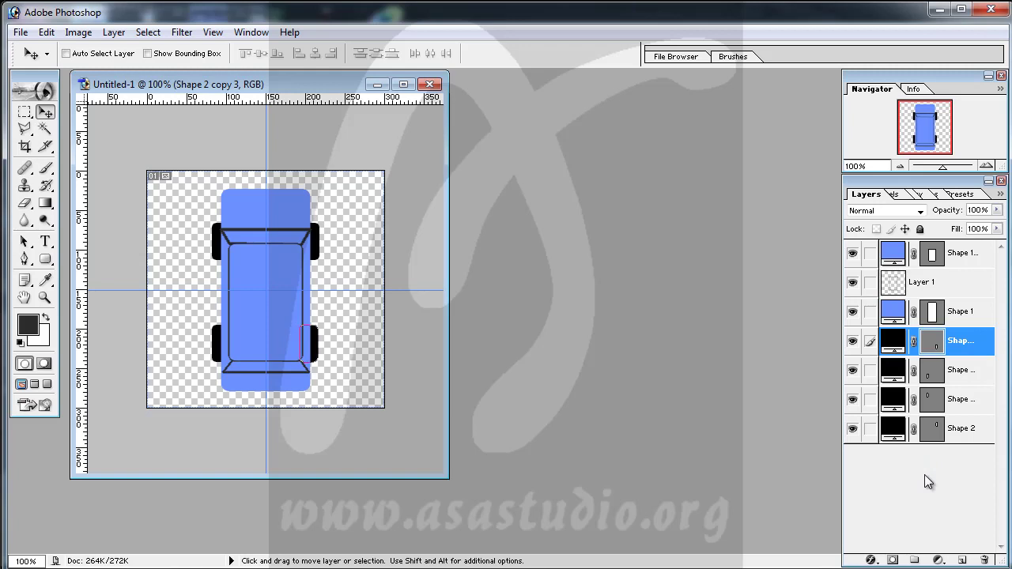
# Make a selection from the blue body's Shape 1 path with 0 px feather, and turn it into a 2-pixel border selection.
pyautogui.click(896, 310)
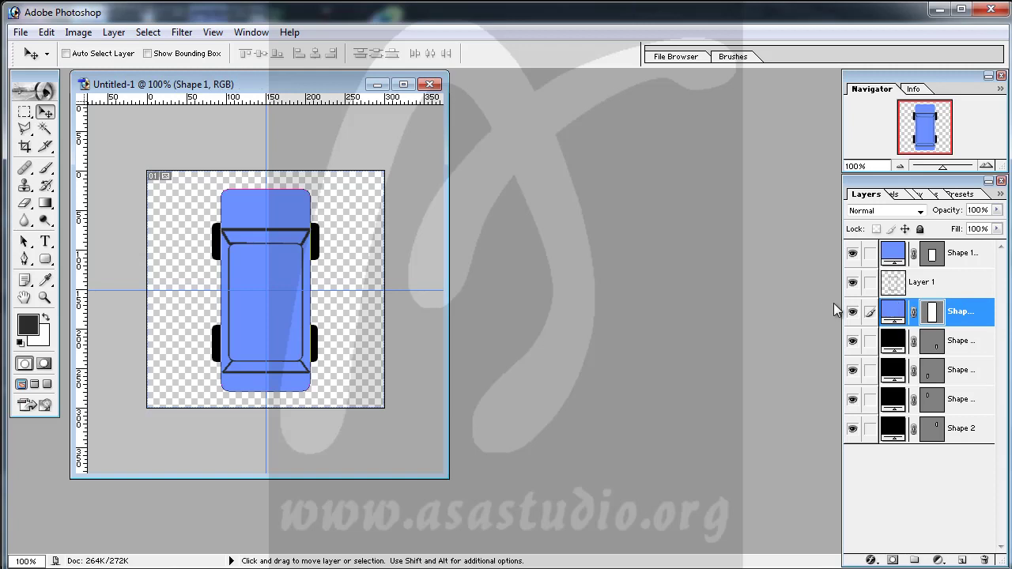
pyautogui.click(45, 259)
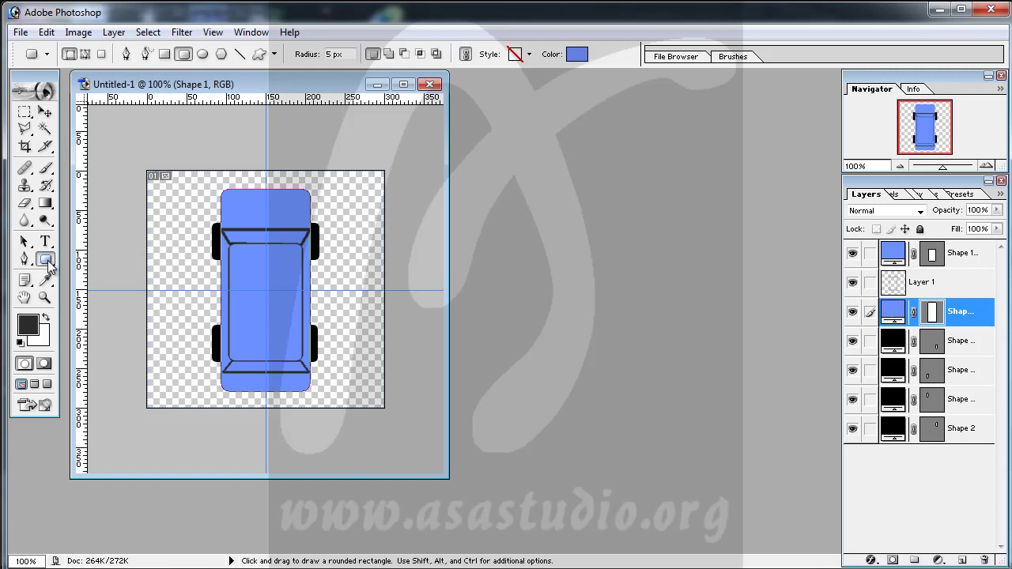
pyautogui.rightClick(258, 266)
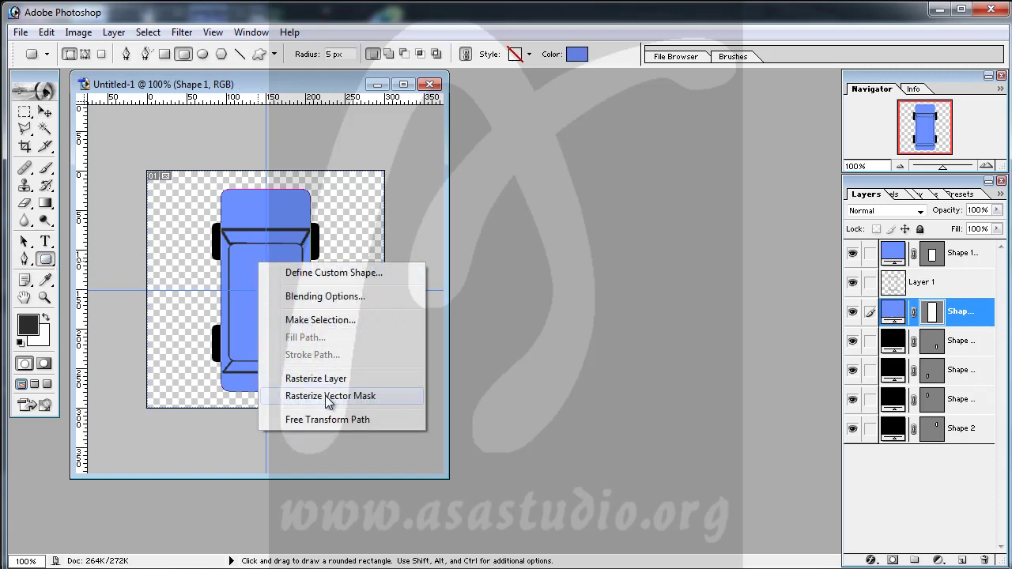
pyautogui.click(321, 320)
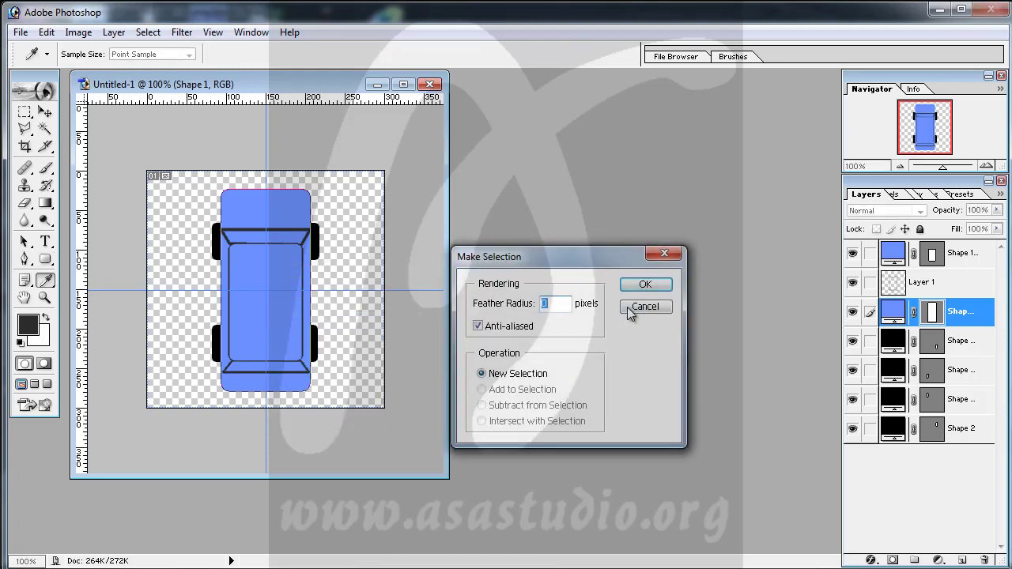
pyautogui.click(642, 287)
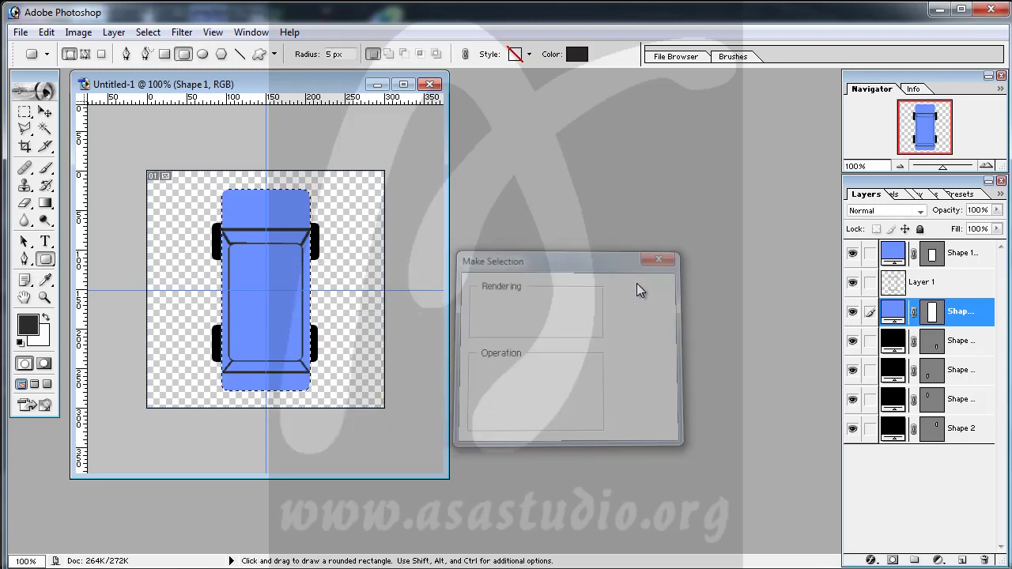
pyautogui.click(148, 33)
pyautogui.moveTo(199, 167)
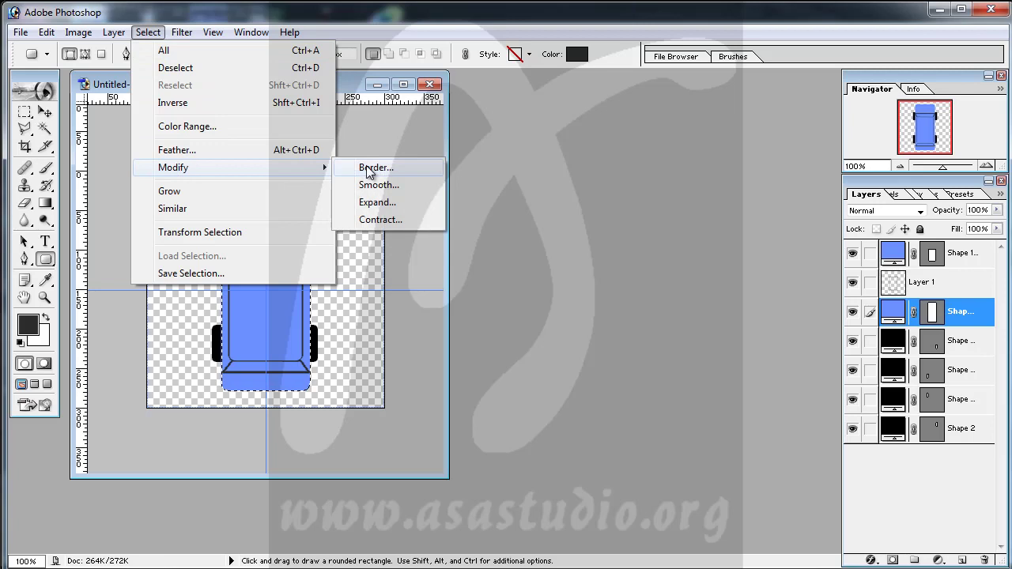
pyautogui.click(367, 168)
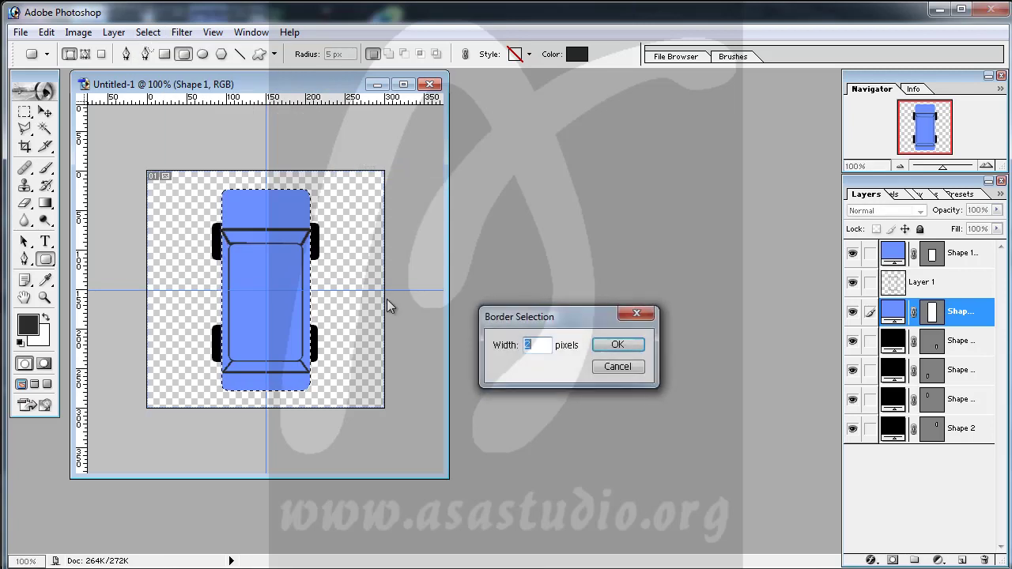
pyautogui.click(618, 345)
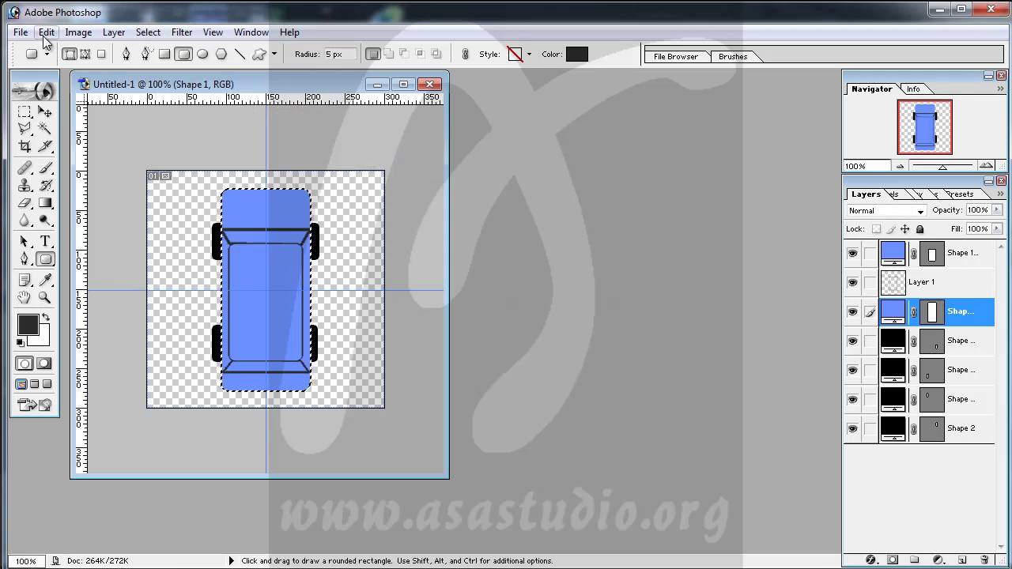
# Fill the body's border selection on Layer 1 with the foreground colour at 100% opacity and deselect it.
pyautogui.click(921, 282)
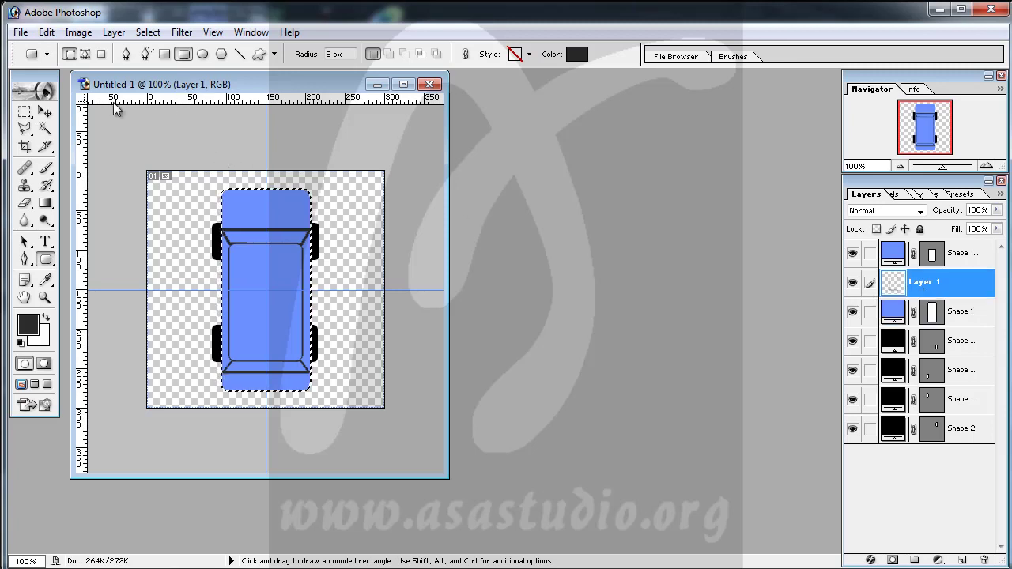
pyautogui.click(47, 33)
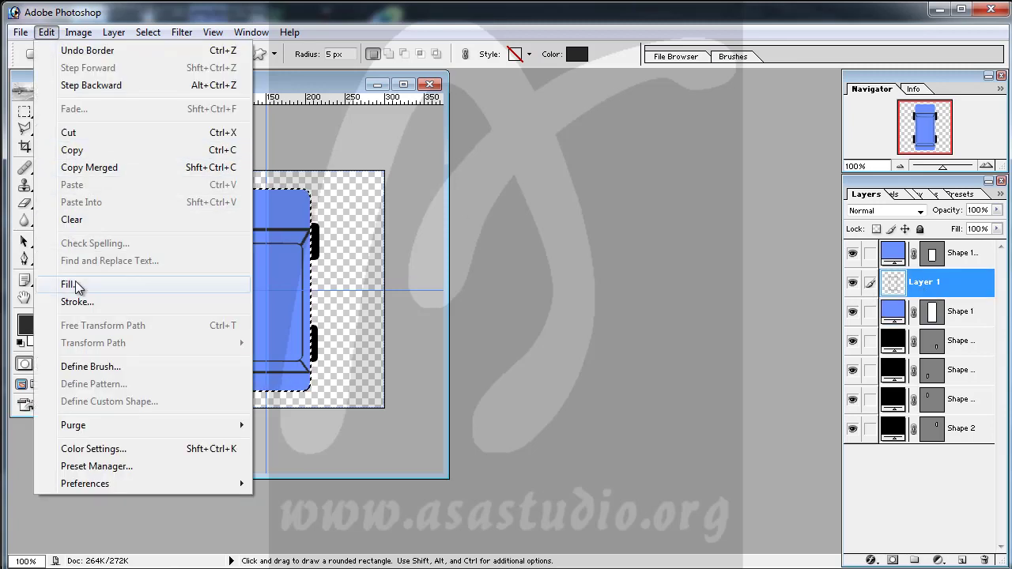
pyautogui.click(76, 285)
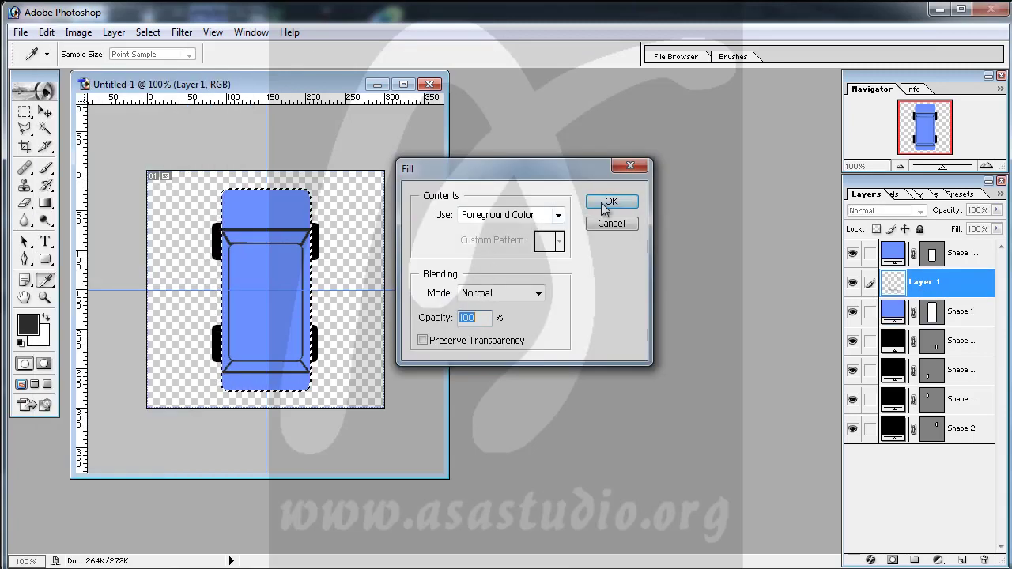
pyautogui.click(606, 204)
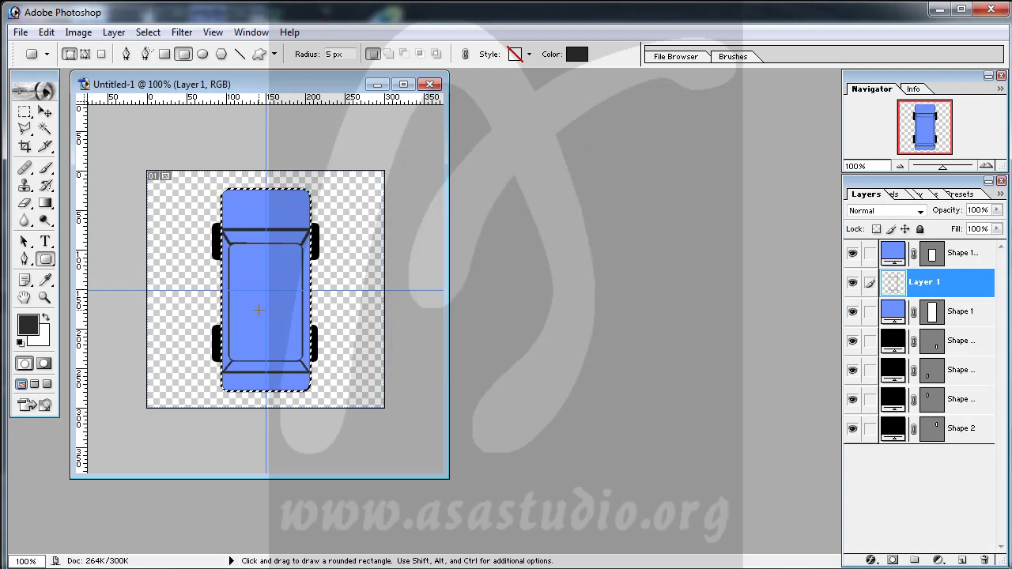
pyautogui.hotkey('ctrl', 'd')
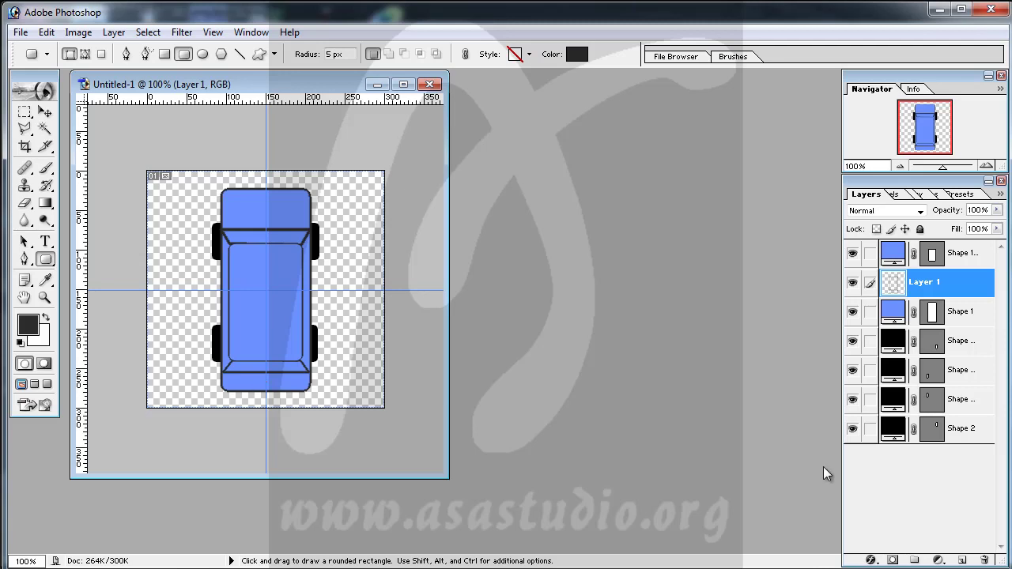
# Nudge the lower right wheel slightly to the right so that it lines up with the upper right wheel.
pyautogui.click(903, 342)
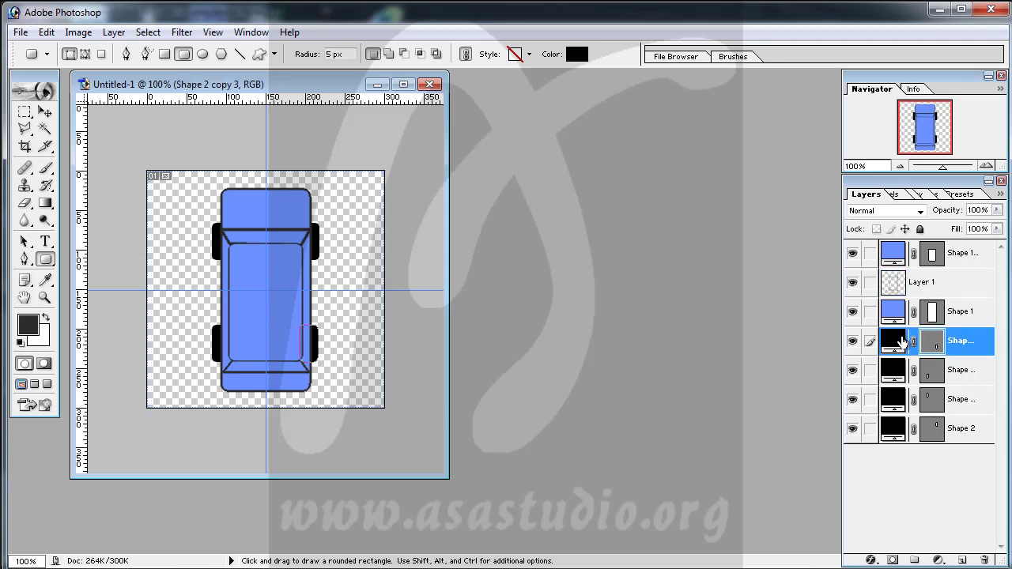
pyautogui.press('ctrl')
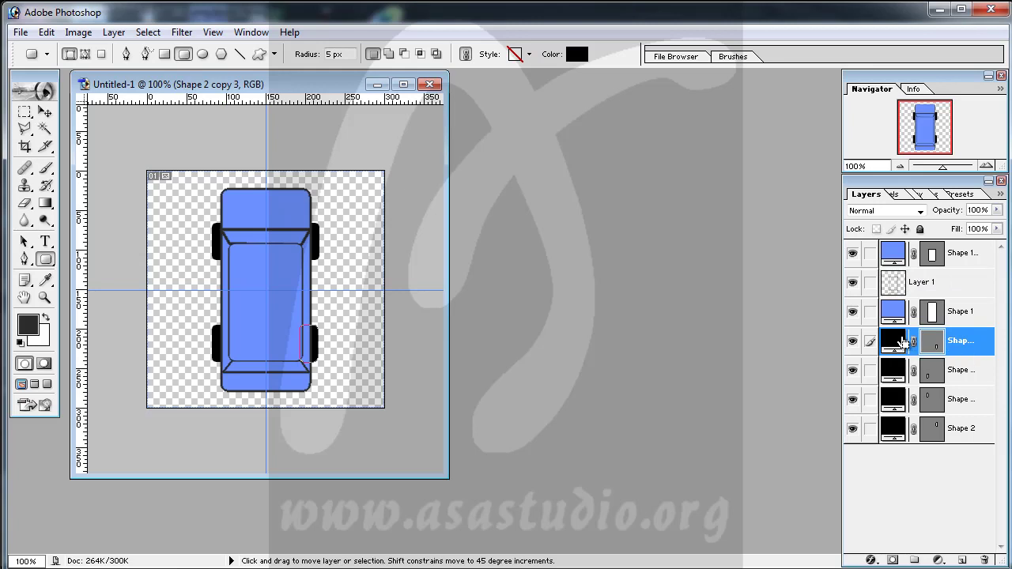
pyautogui.click(45, 113)
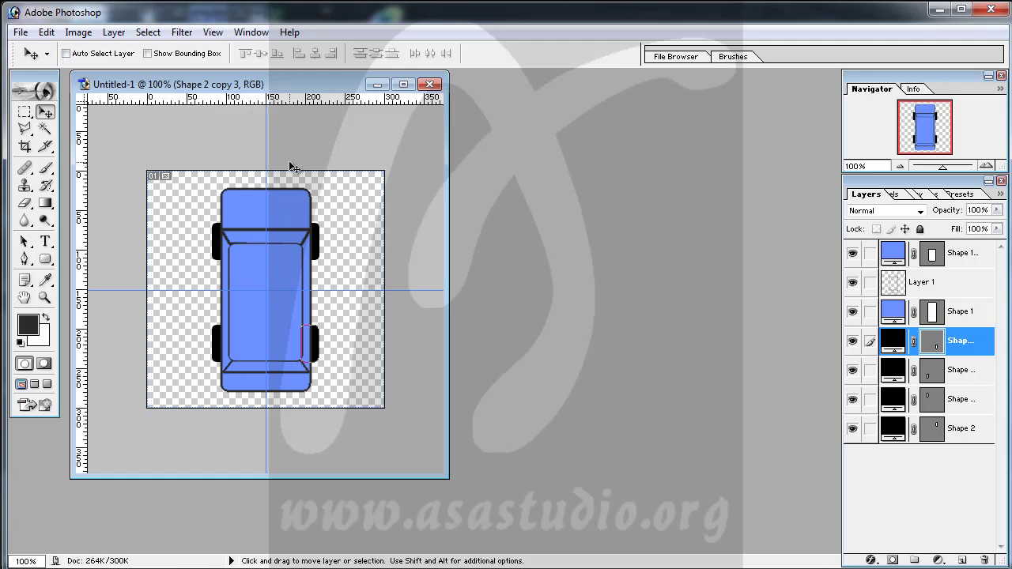
# Resize the whole image to 90 by 90 pixels with proportions constrained.
pyautogui.rightClick(173, 79)
pyautogui.click(198, 107)
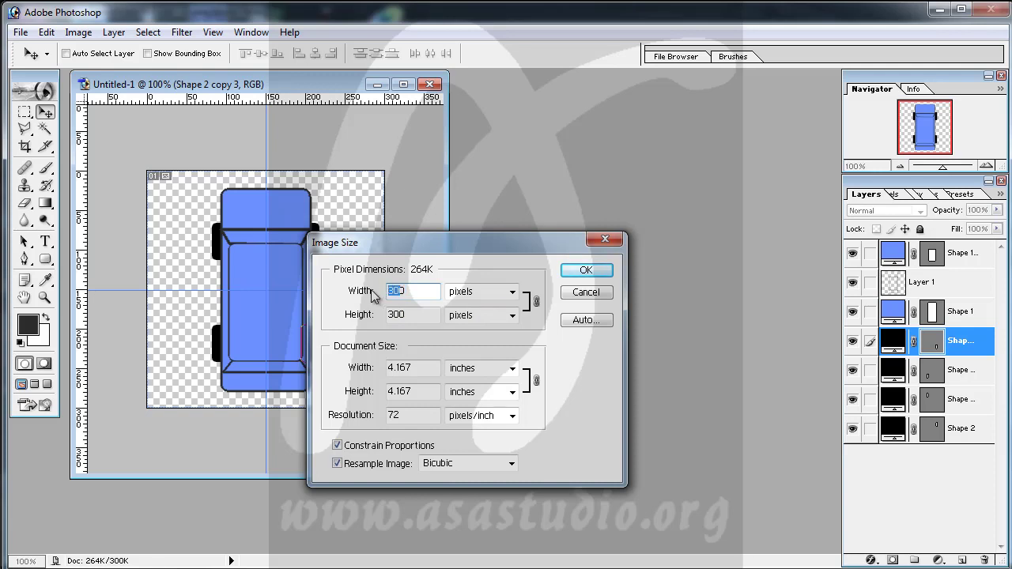
pyautogui.write('90')
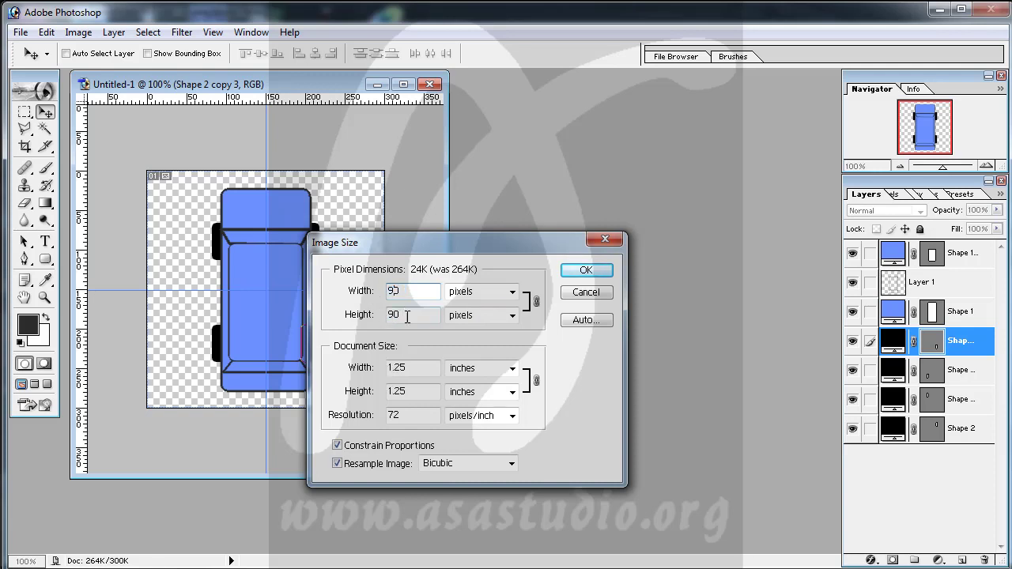
pyautogui.click(583, 270)
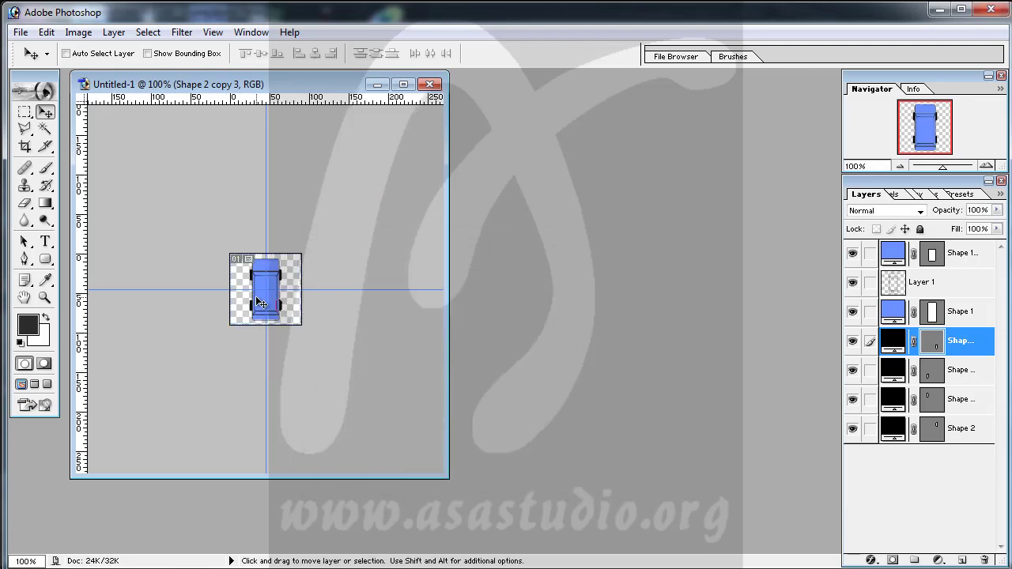
# Optimize the image for the web with the PNG-24 transparency settings and start saving the optimized file.
pyautogui.click(23, 34)
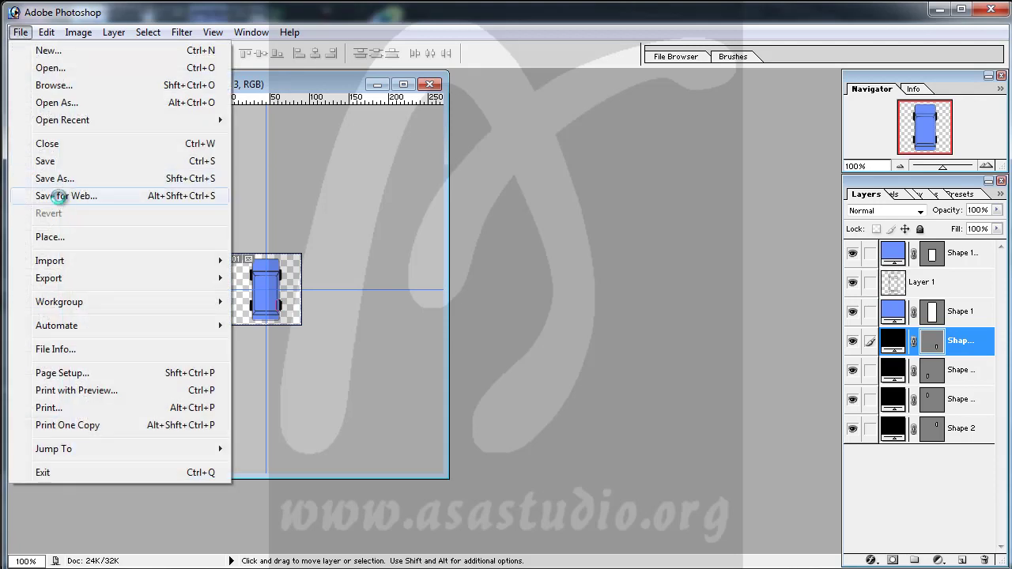
pyautogui.click(60, 198)
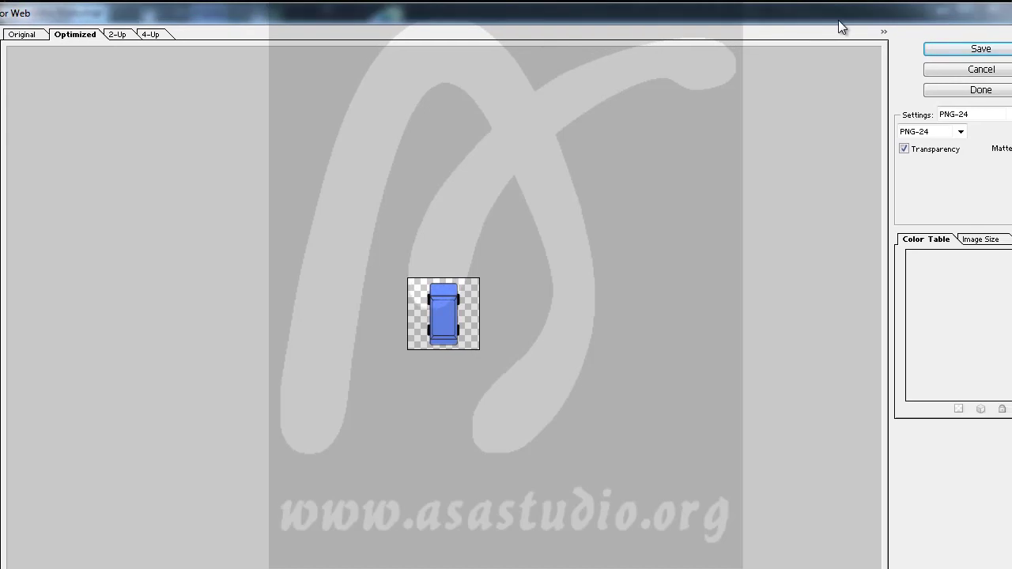
pyautogui.click(984, 50)
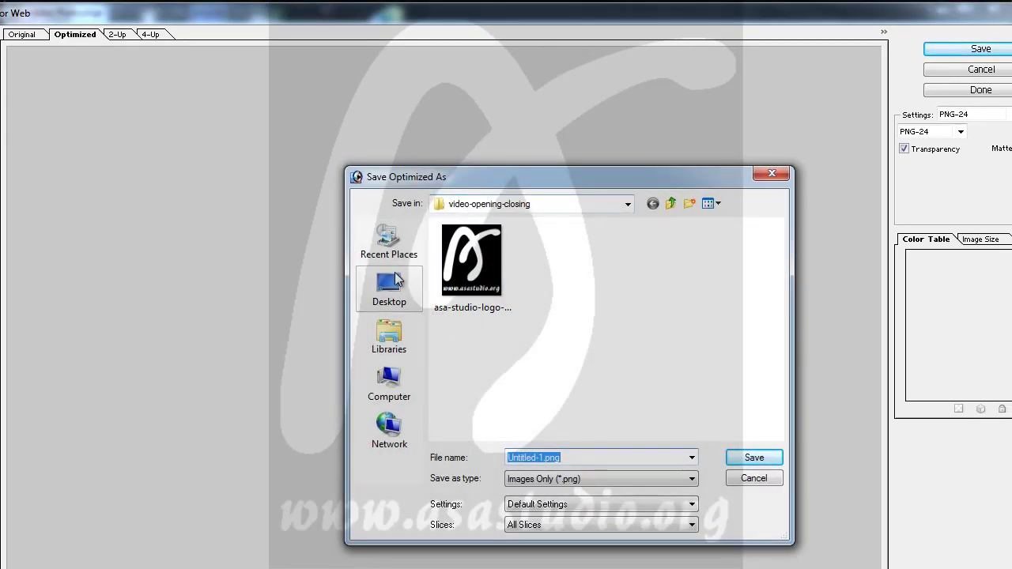
# Create a folder named "mobil-game maker" on the Desktop and open it as the save location.
pyautogui.click(396, 278)
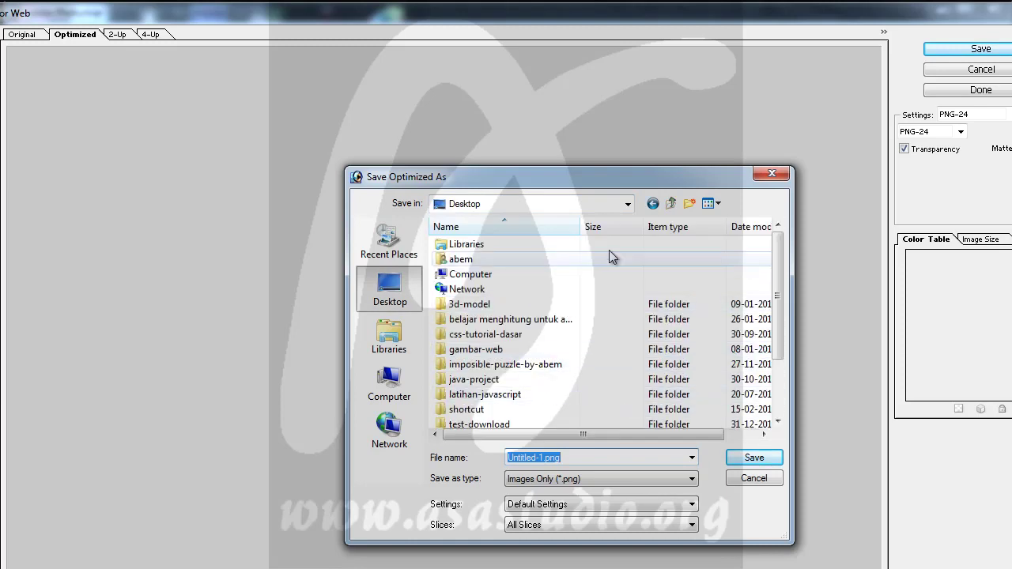
pyautogui.click(690, 204)
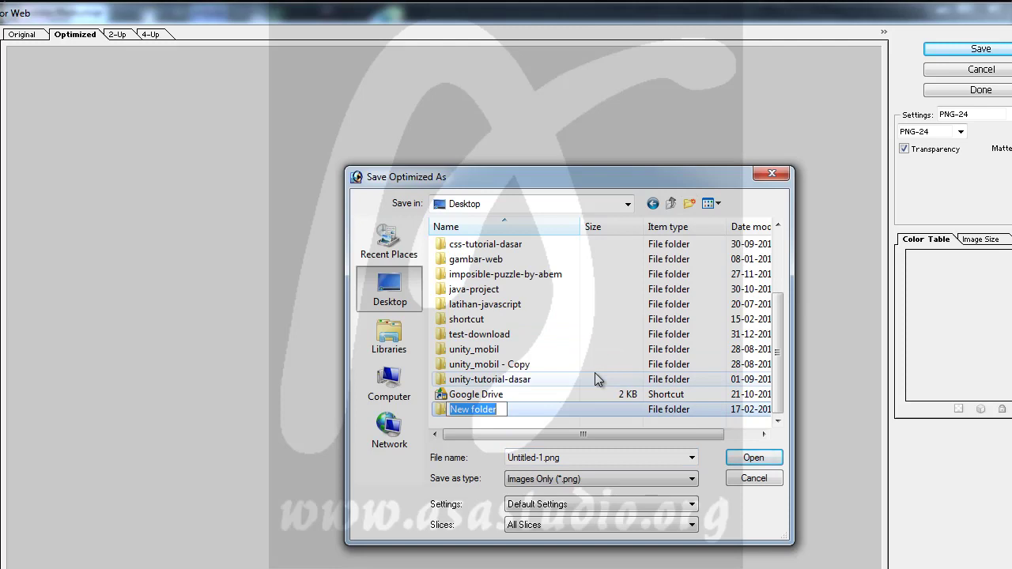
pyautogui.write('mobil')
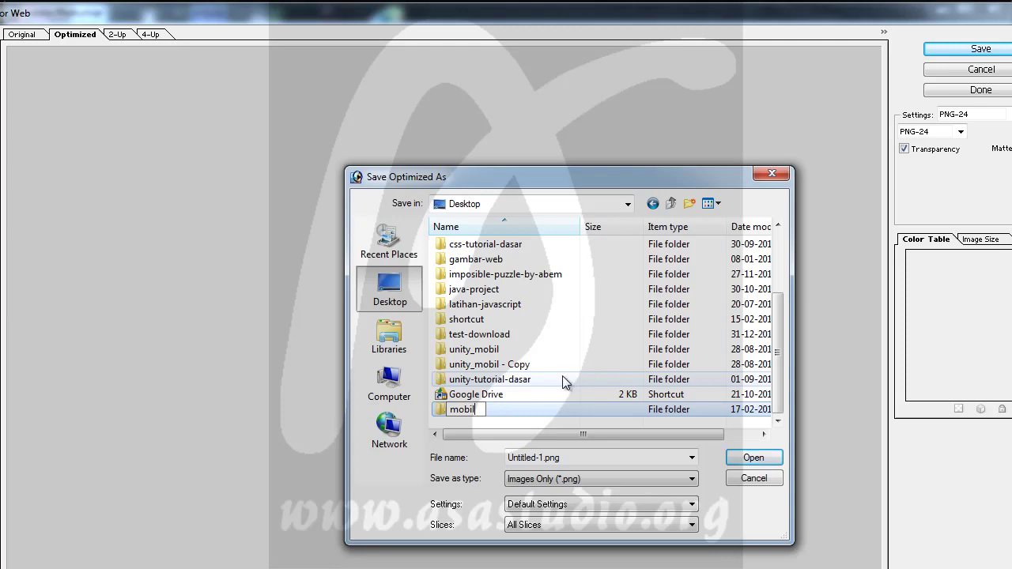
pyautogui.write('-')
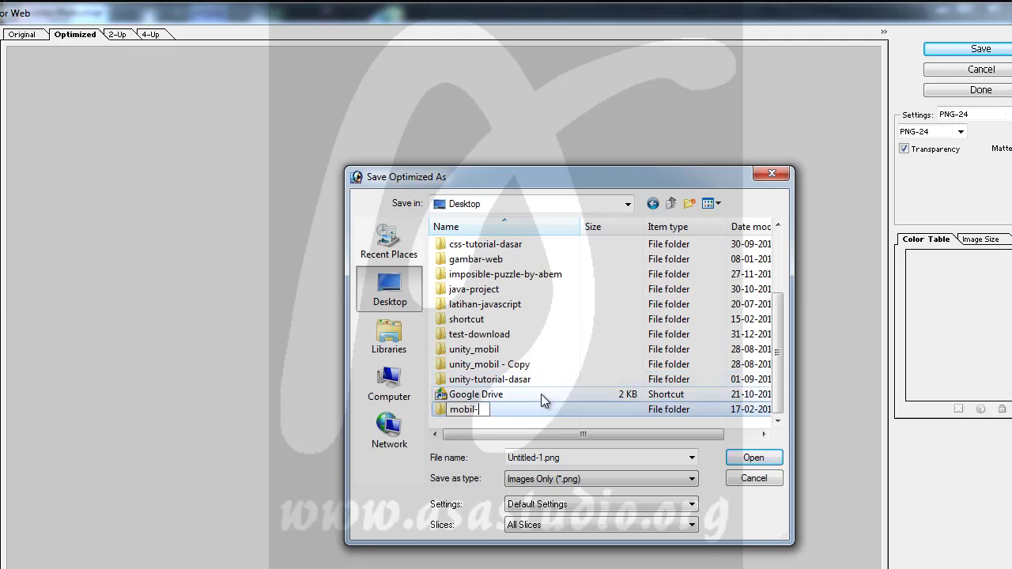
pyautogui.write('game m')
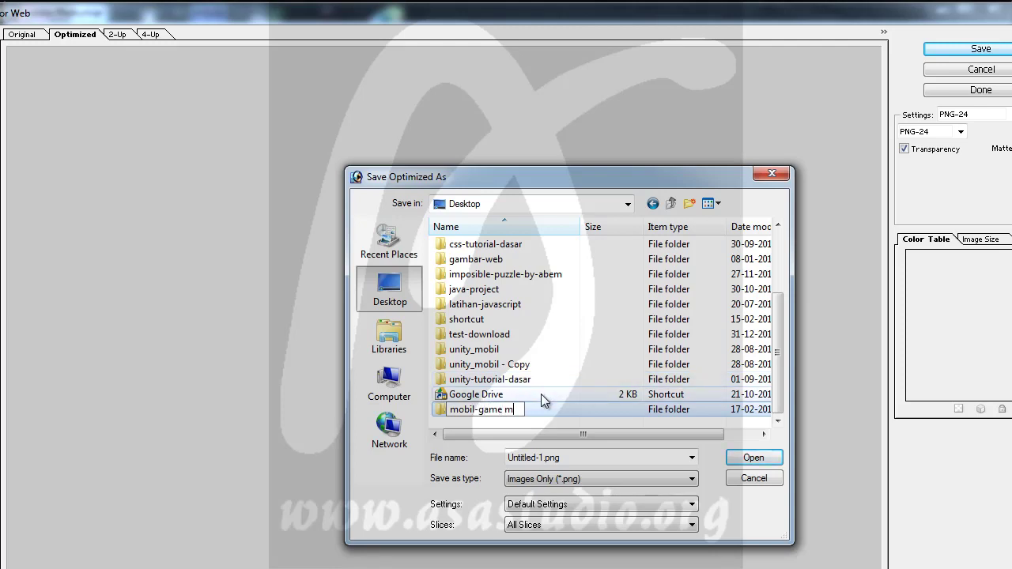
pyautogui.write('aker')
pyautogui.press('Return')
pyautogui.doubleClick(476, 408)
# Name the optimized image "mobil" and save it as a PNG in the mobil-game maker folder.
pyautogui.click(546, 459)
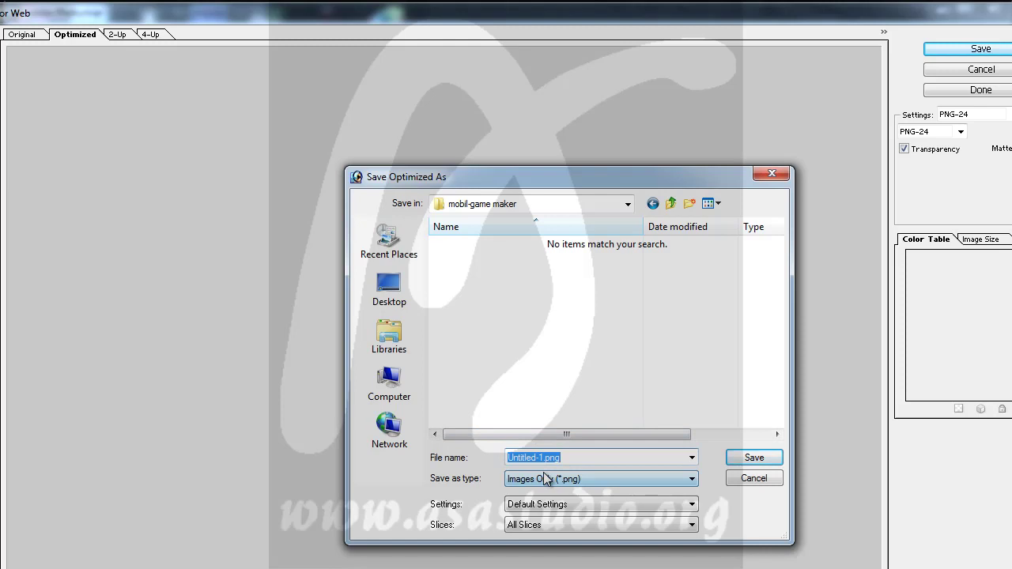
pyautogui.write('mobil')
pyautogui.press('Return')
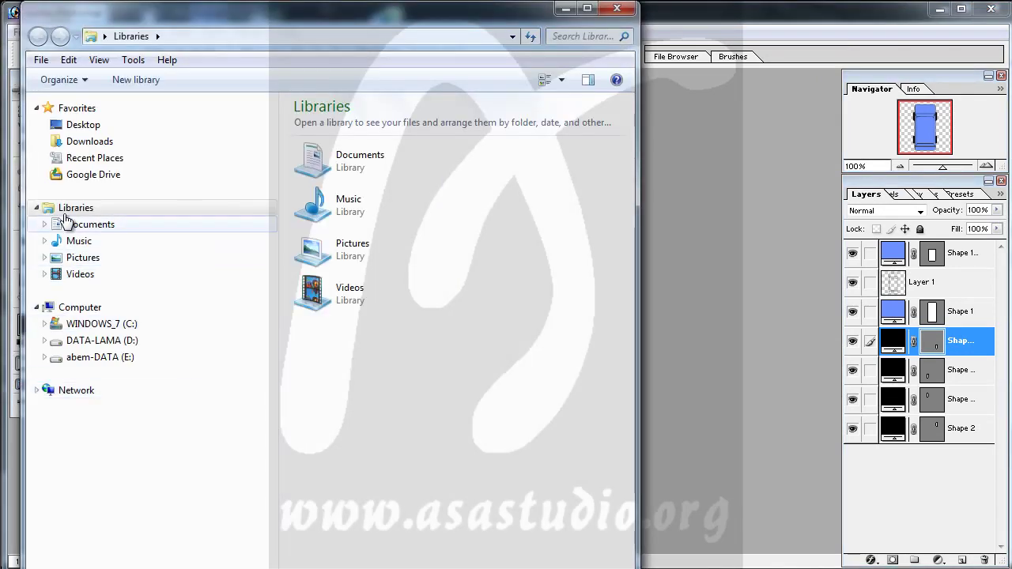
# Switch to Windows Explorer and open the Desktop's mobil-game maker folder to check the exported image.
pyautogui.click(78, 131)
pyautogui.click(420, 458)
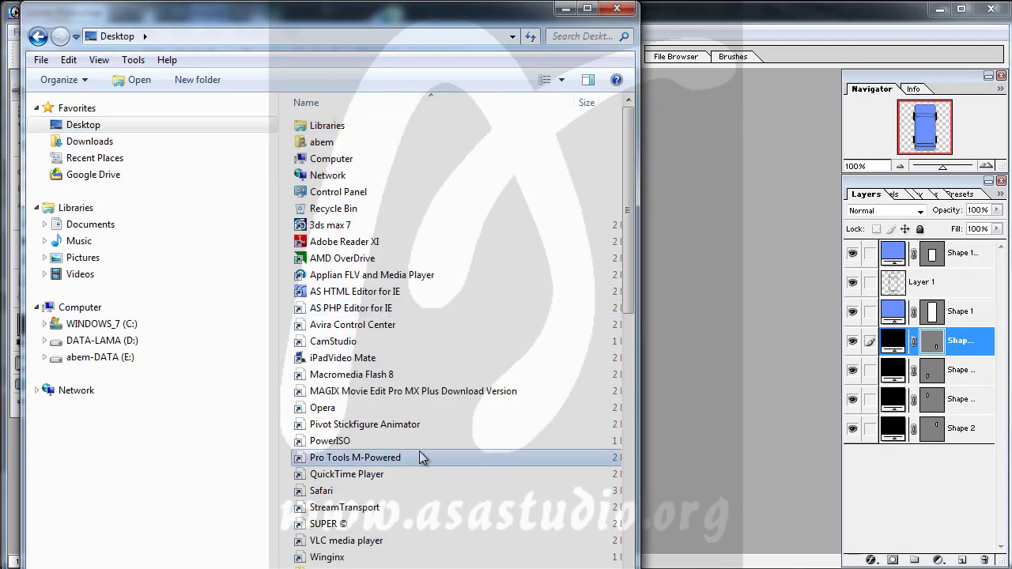
pyautogui.scroll(-6, 422, 459)
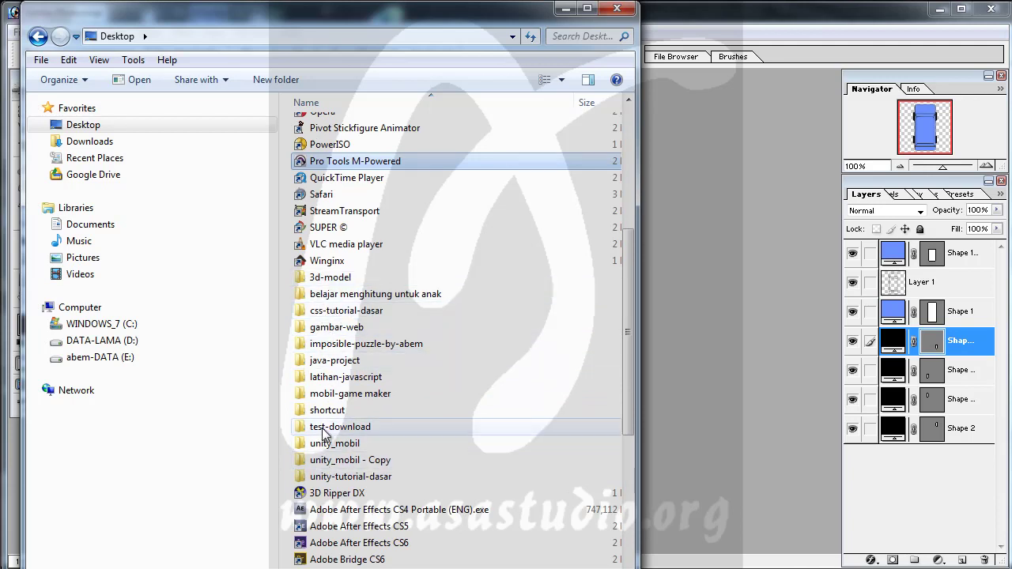
pyautogui.doubleClick(322, 397)
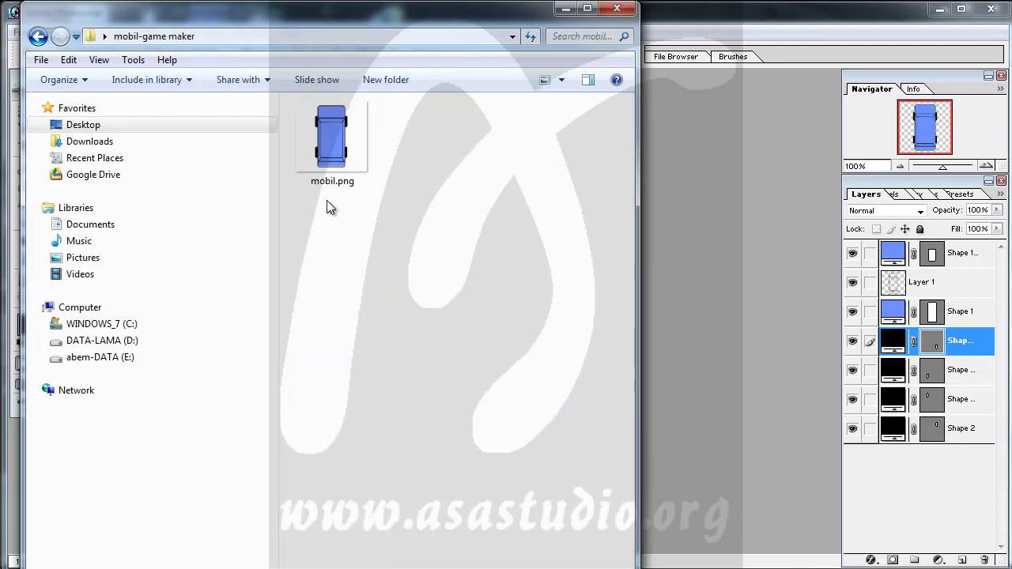